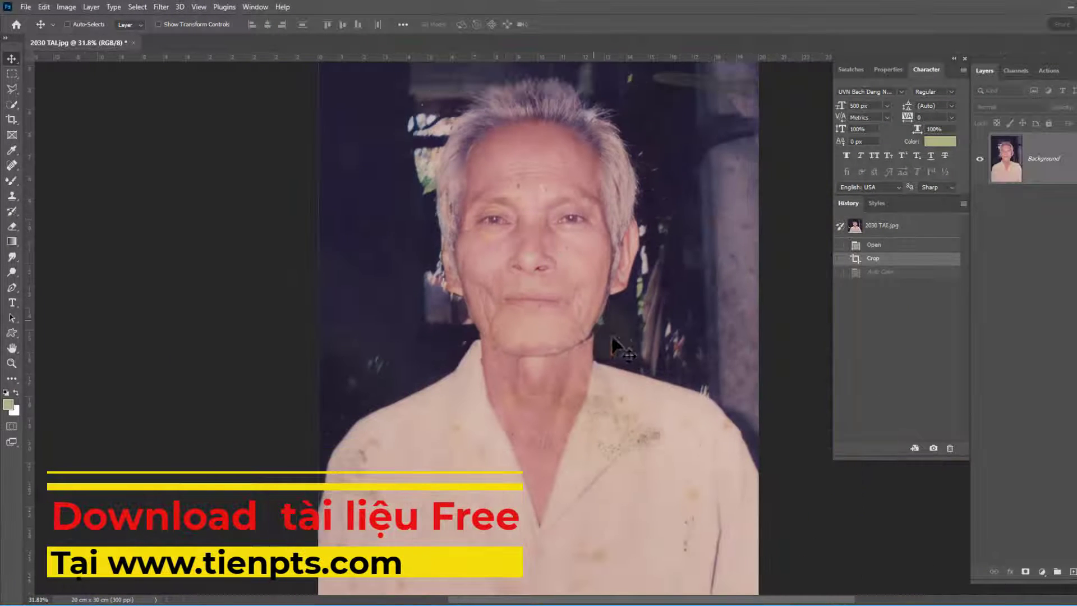
Apply the image onto itself with Soft Light blending at 100% opacity.
left_click(67, 7)
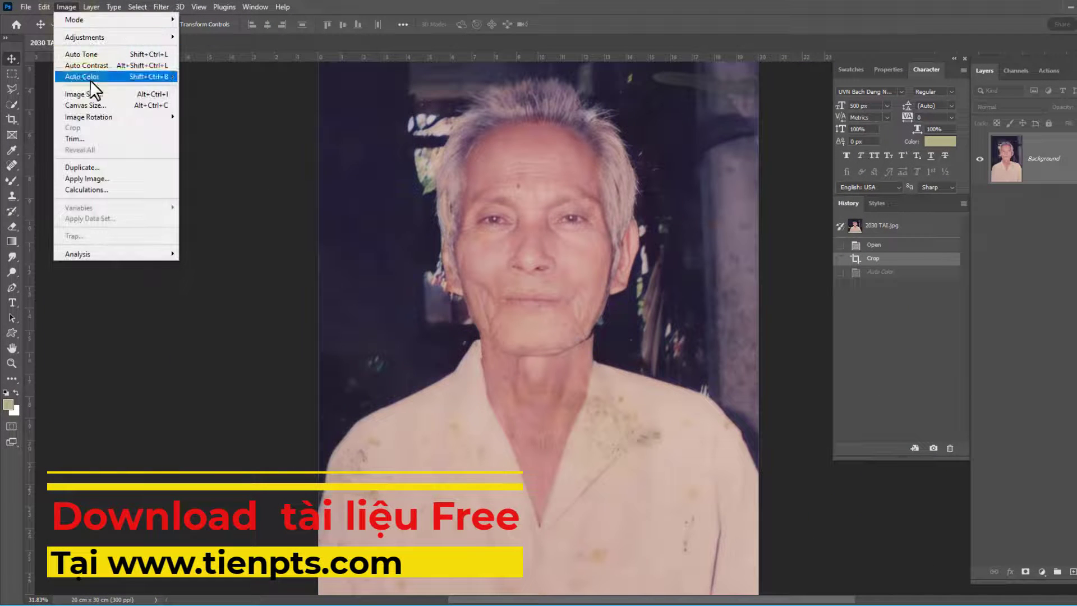
left_click(116, 179)
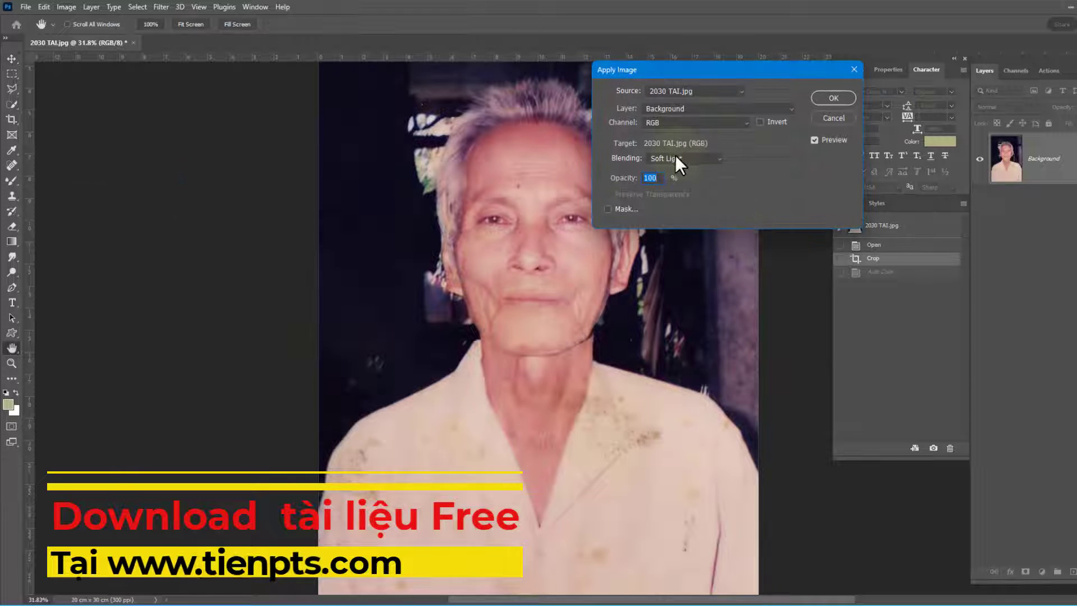
key("Return")
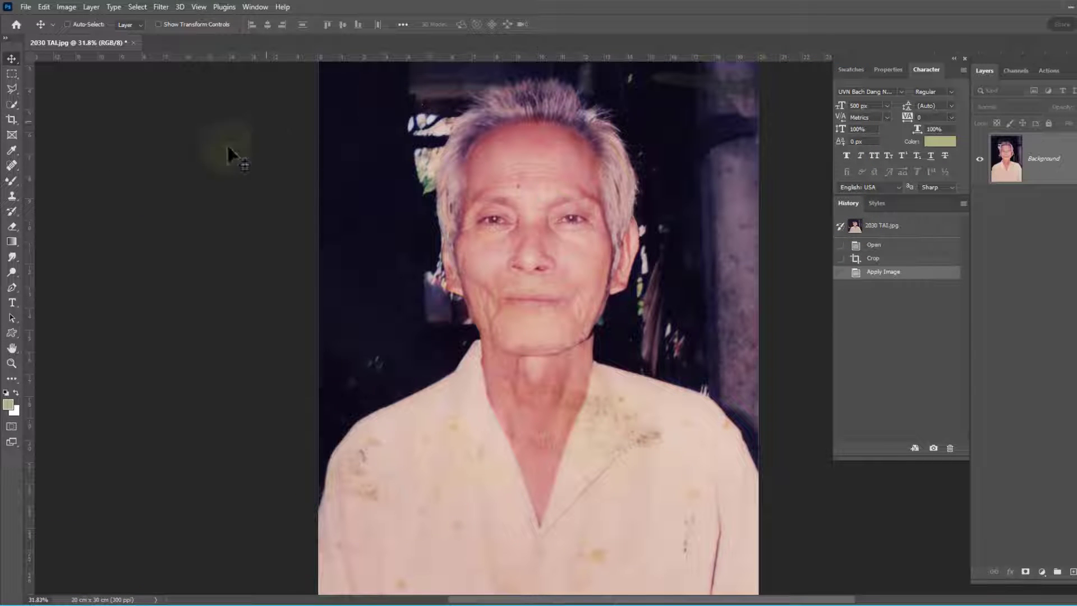
Run the Colorize neural filter on the portrait with output set to New layer.
left_click(161, 7)
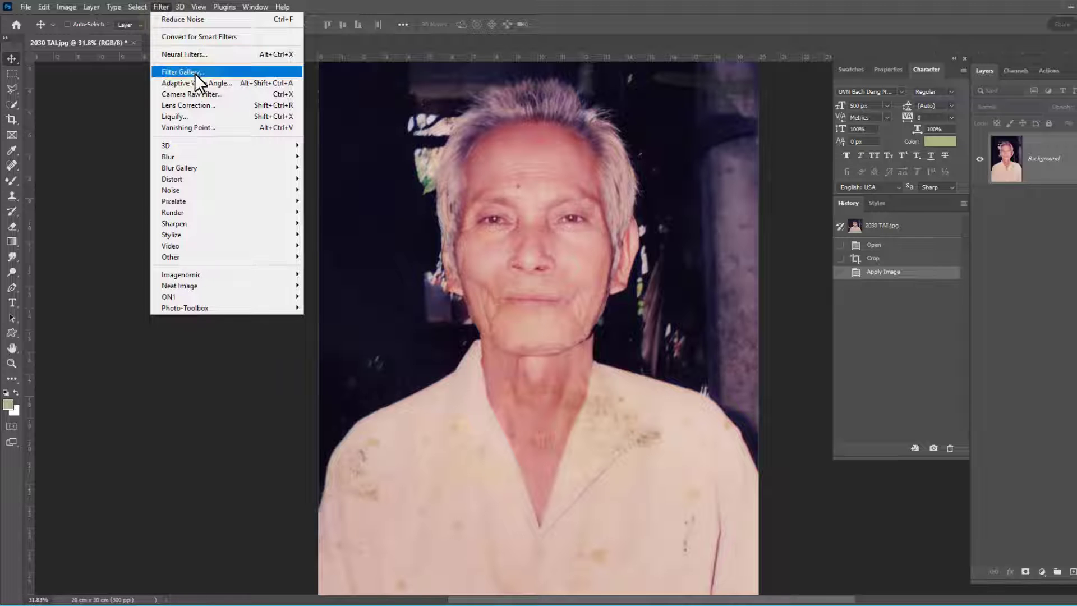
left_click(184, 53)
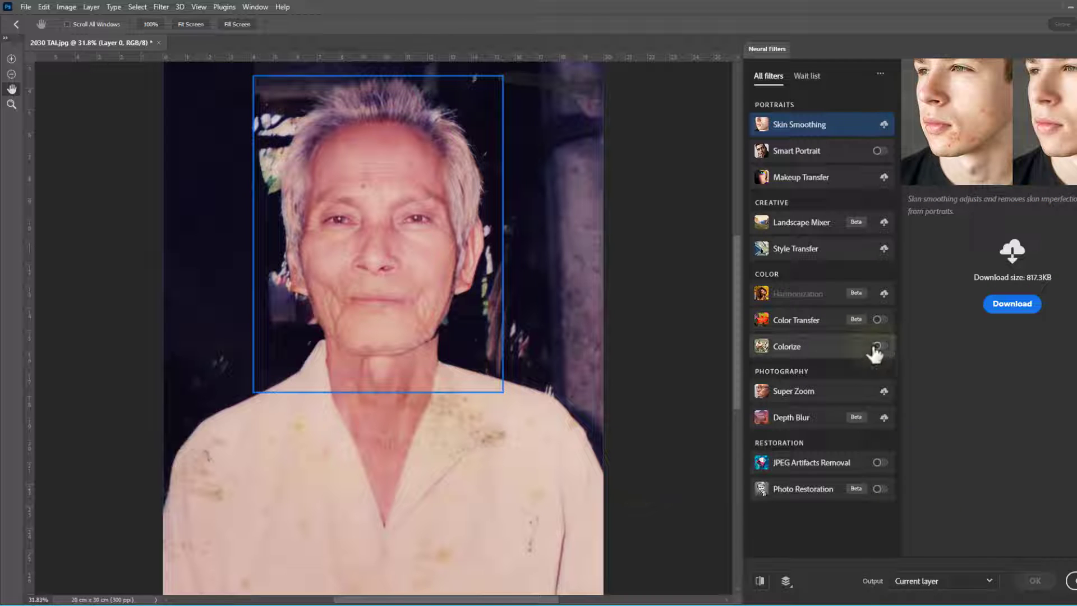
scroll(549, 276, "up", 2)
scroll(575, 302, "up", 2)
scroll(691, 341, "up", 1)
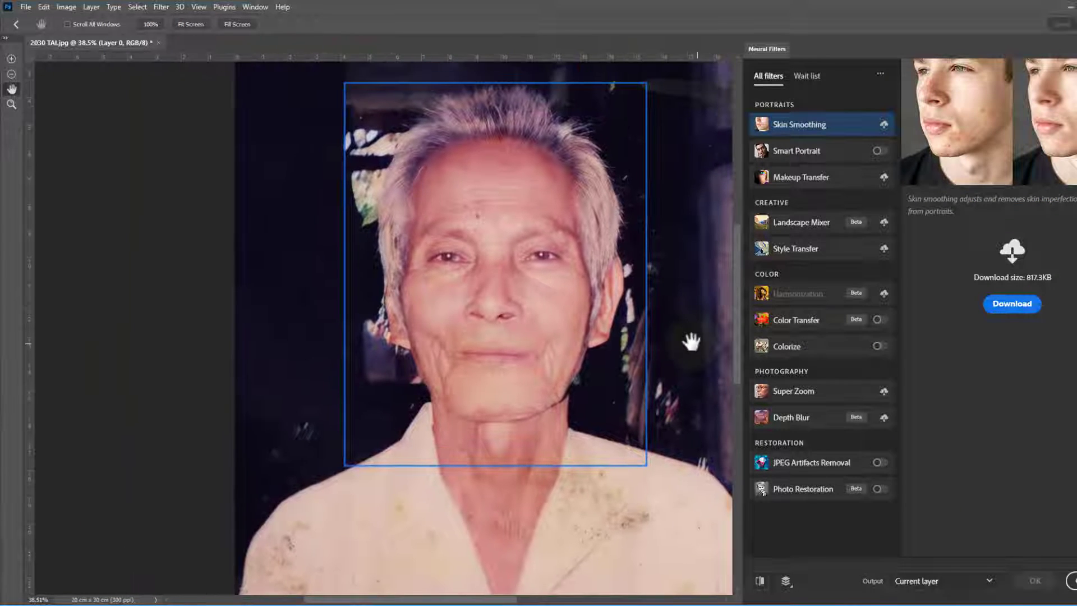
left_click(878, 346)
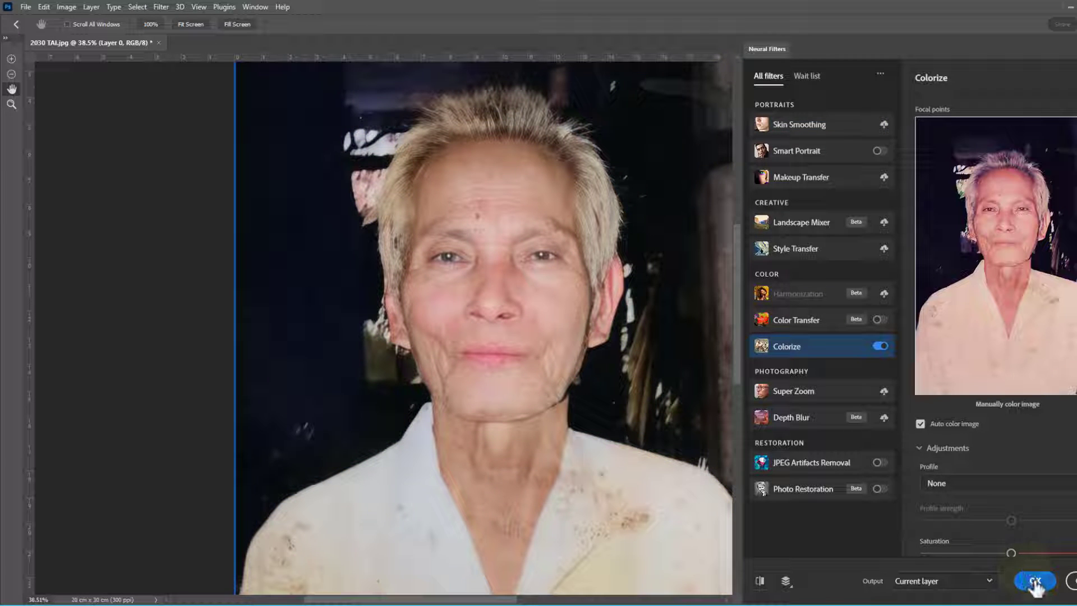
left_click(957, 583)
left_click(914, 536)
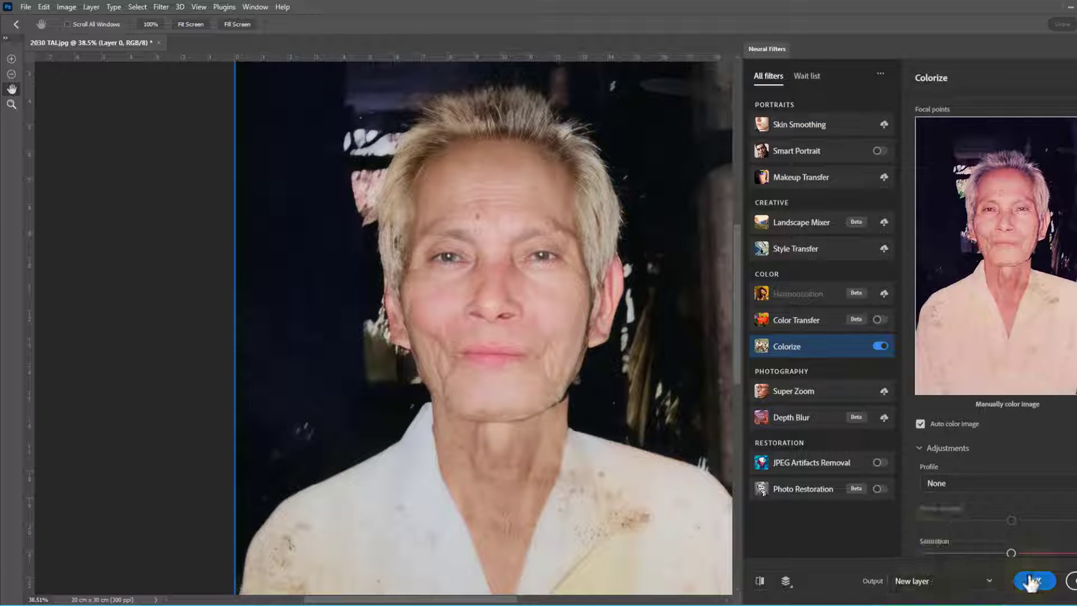
left_click(1035, 581)
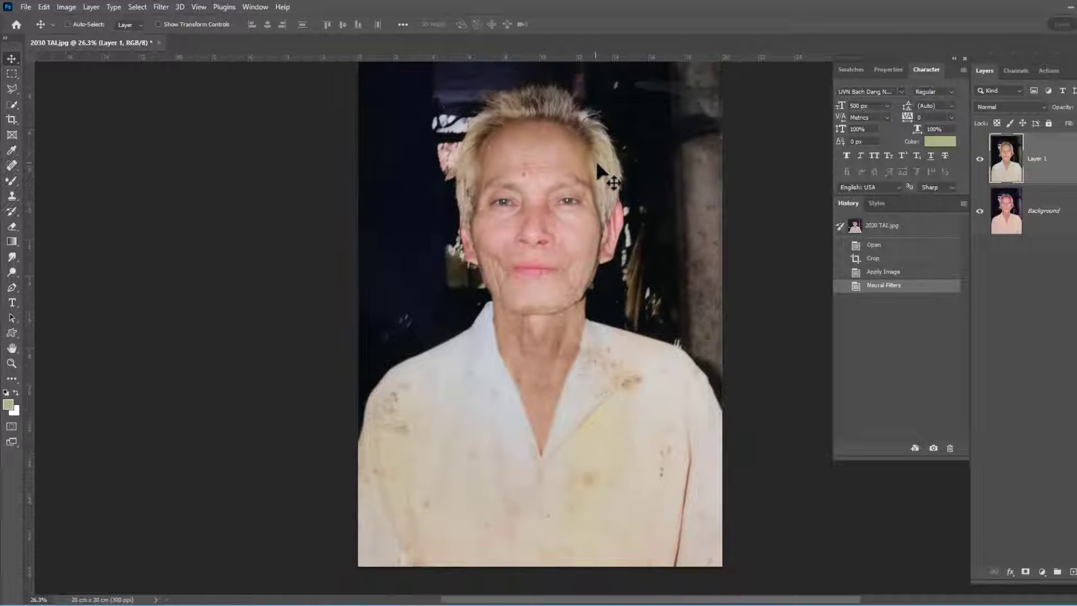
Set Layer 1 to 76% opacity and merge it down into Background.
left_click(979, 159)
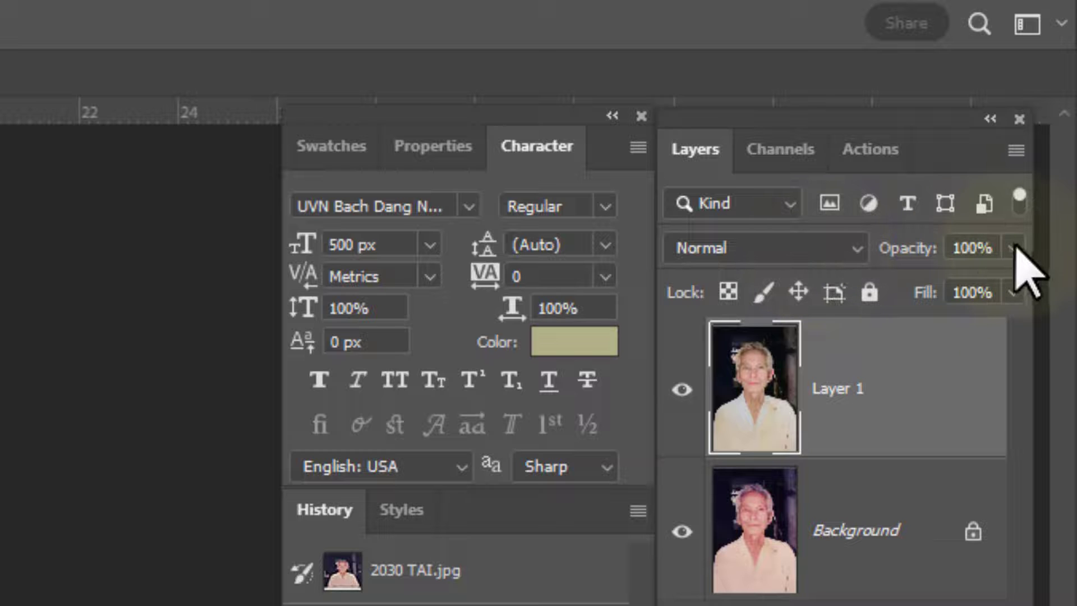
left_click(1013, 248)
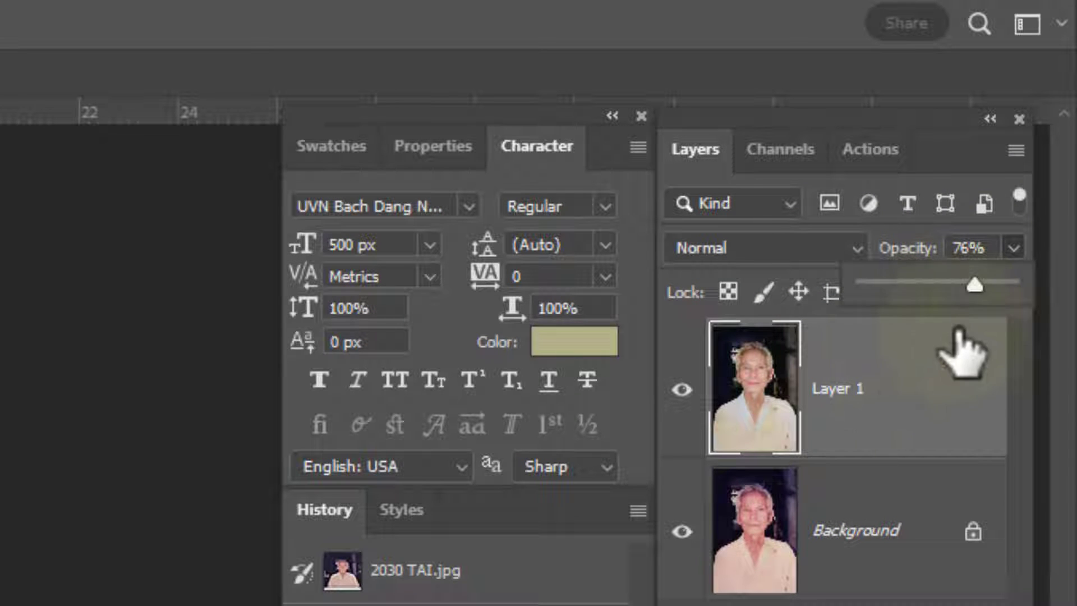
left_click(926, 376)
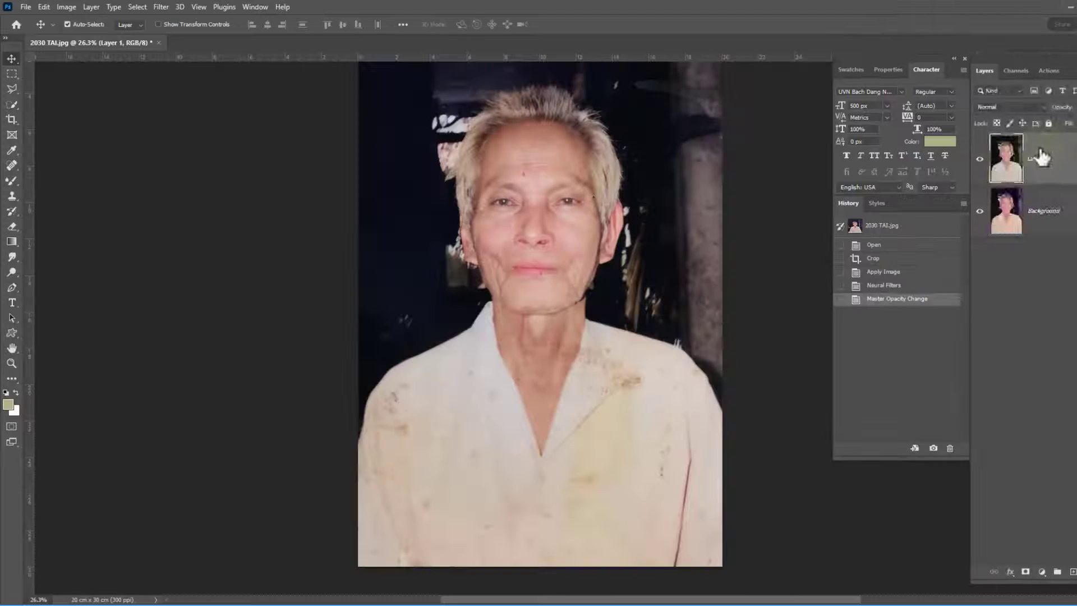
key("ctrl+e")
scroll(541, 202, "up", 3)
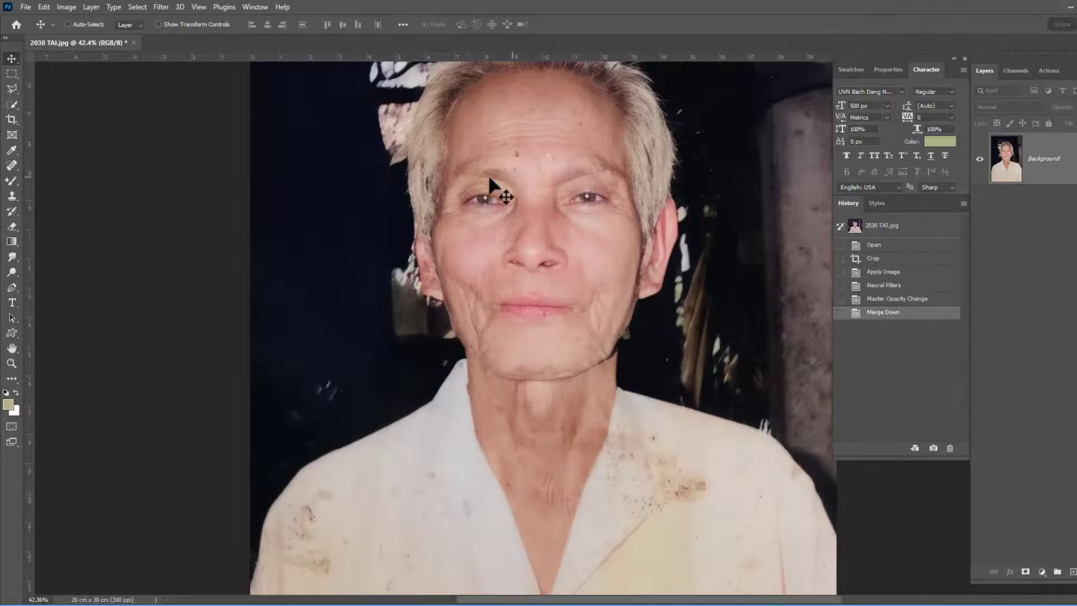
Select the man with Quick Selection and open Select and Mask zoomed on his face.
key("w")
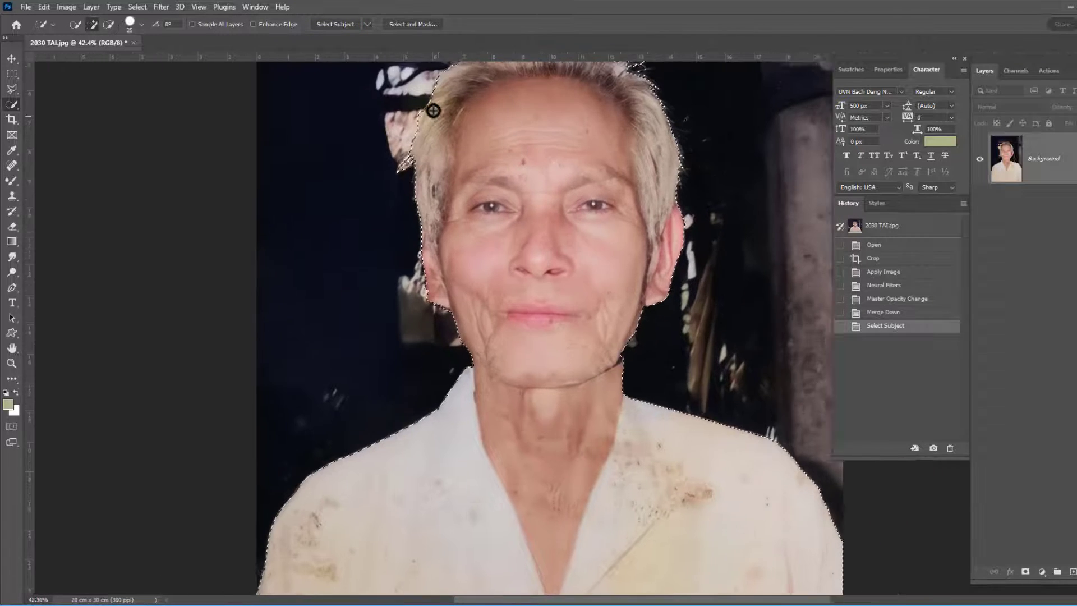
scroll(432, 108, "up", 2)
key("ctrl+alt+r")
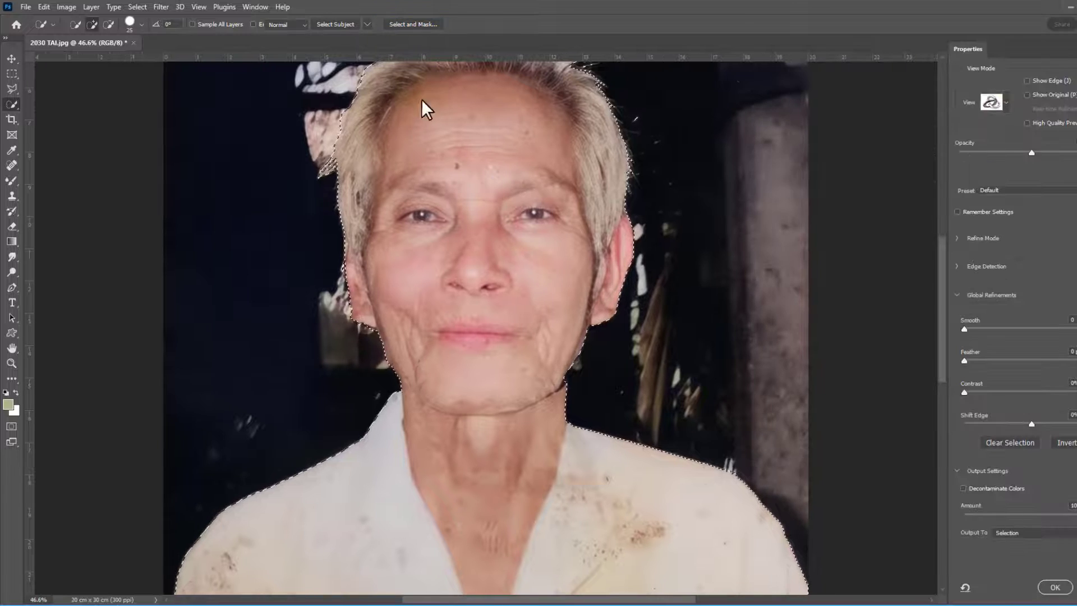
key("ctrl+plus")
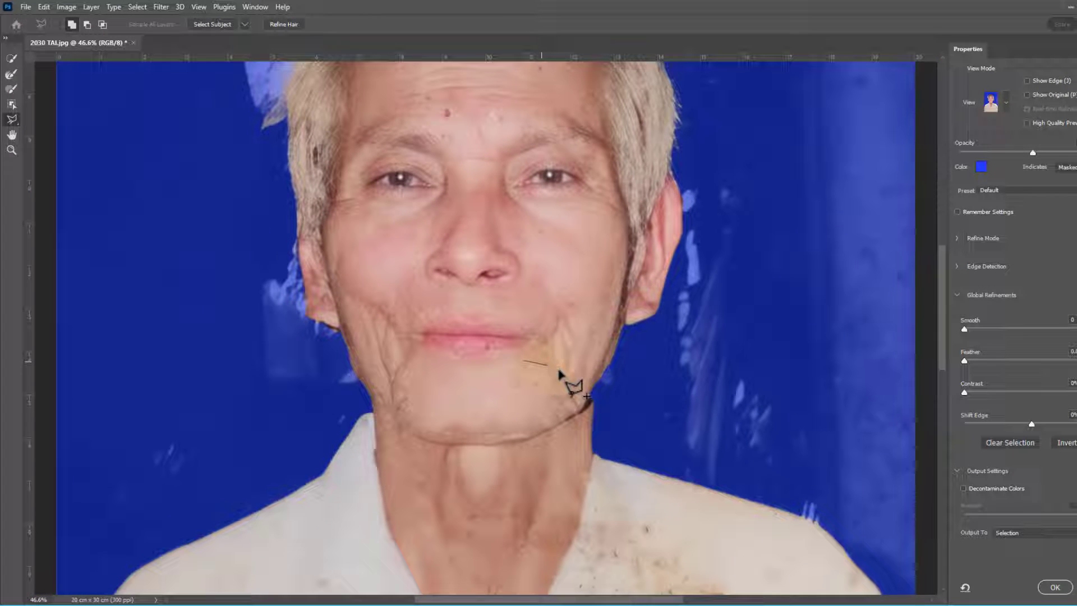
scroll(481, 317, "up", 2)
scroll(488, 306, "up", 2)
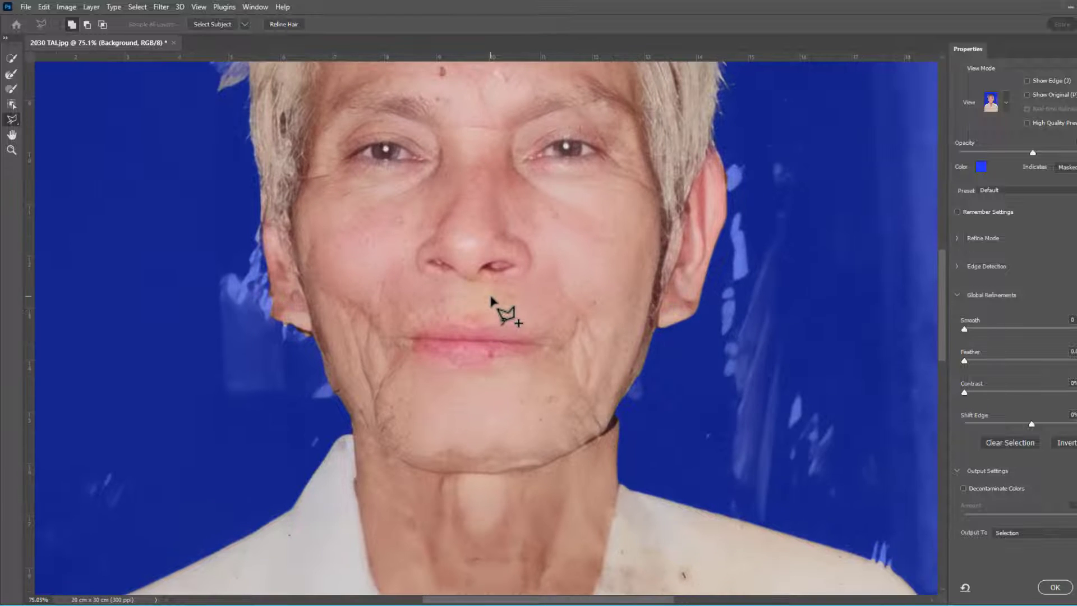
scroll(543, 378, "up", 1)
scroll(493, 234, "up", 3)
scroll(483, 392, "up", 3)
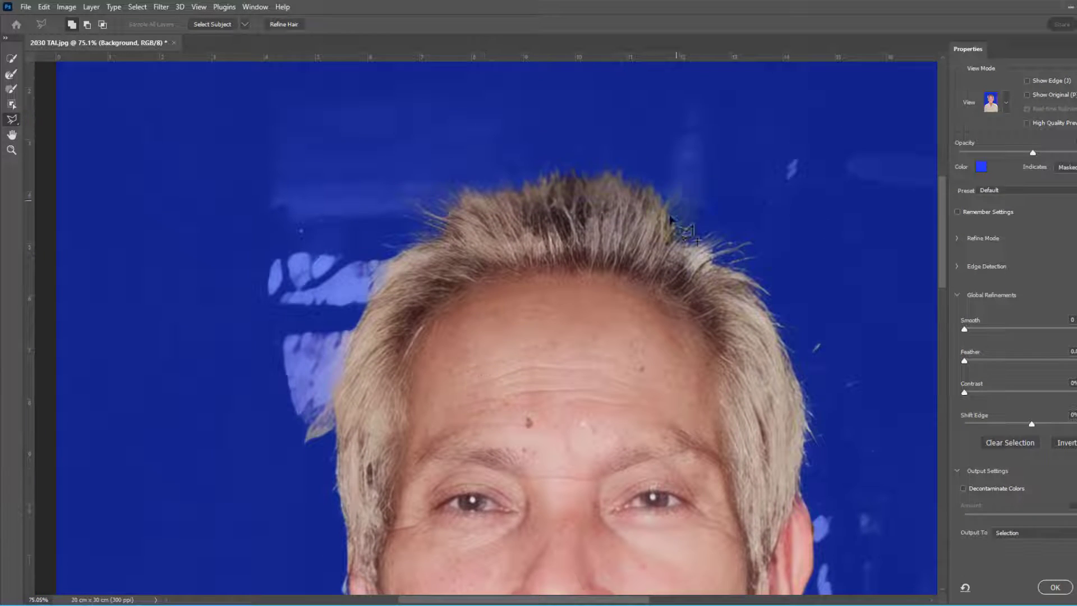
scroll(650, 151, "down", 2)
scroll(622, 129, "down", 3)
scroll(631, 387, "down", 2)
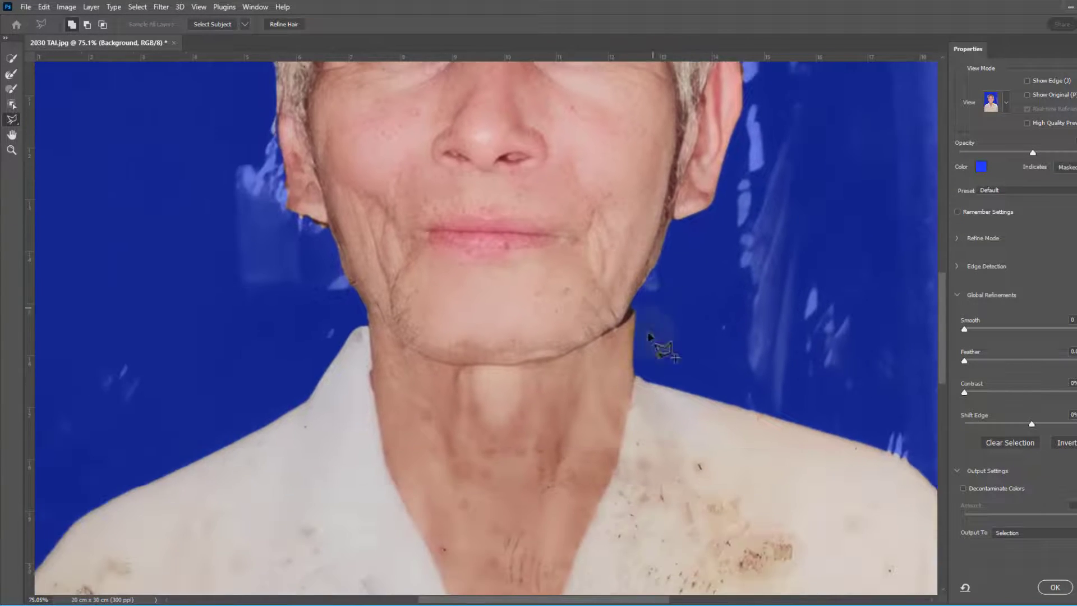
Darken the mask overlay and refine the edges along the jaw, ear, forehead and hair.
left_click_drag(1012, 153, 1008, 151)
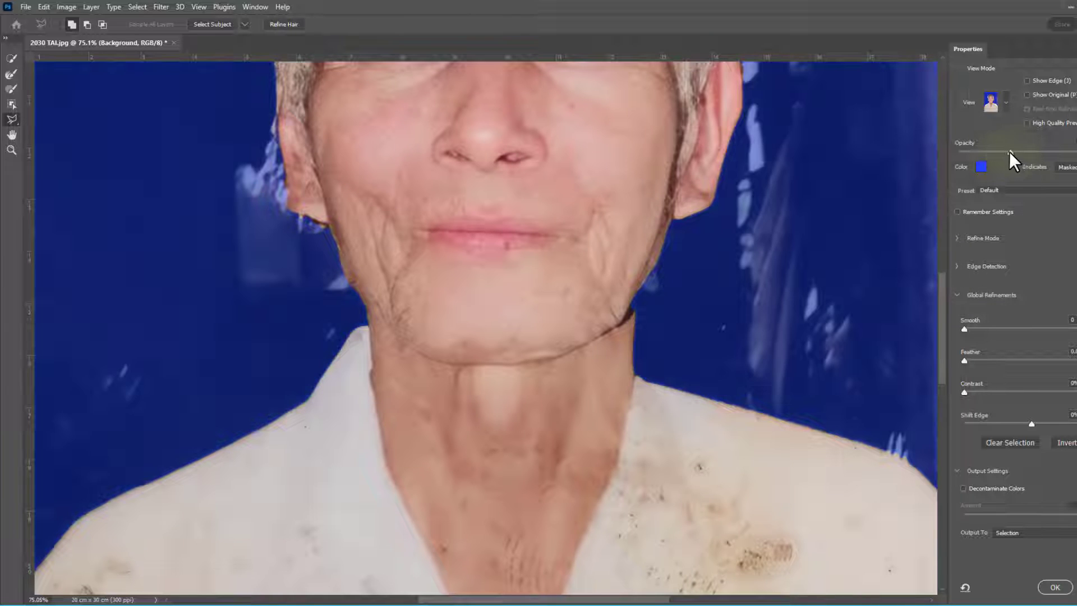
mouse_move(595, 289)
left_mouse_down()
mouse_move(641, 290)
mouse_move(640, 321)
mouse_move(601, 295)
left_mouse_up()
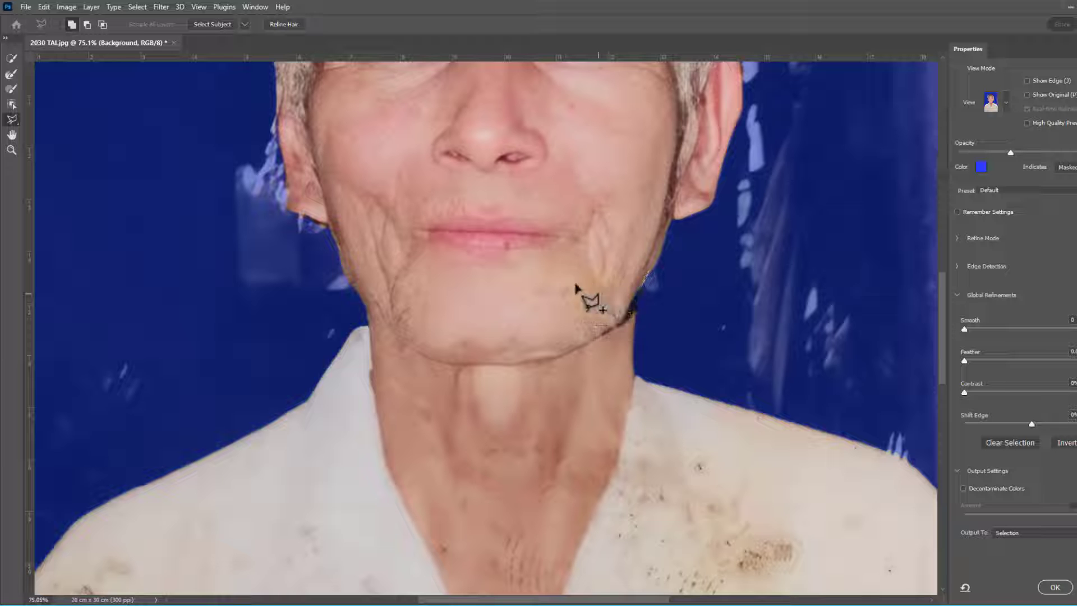
left_click_drag(429, 309, 558, 362)
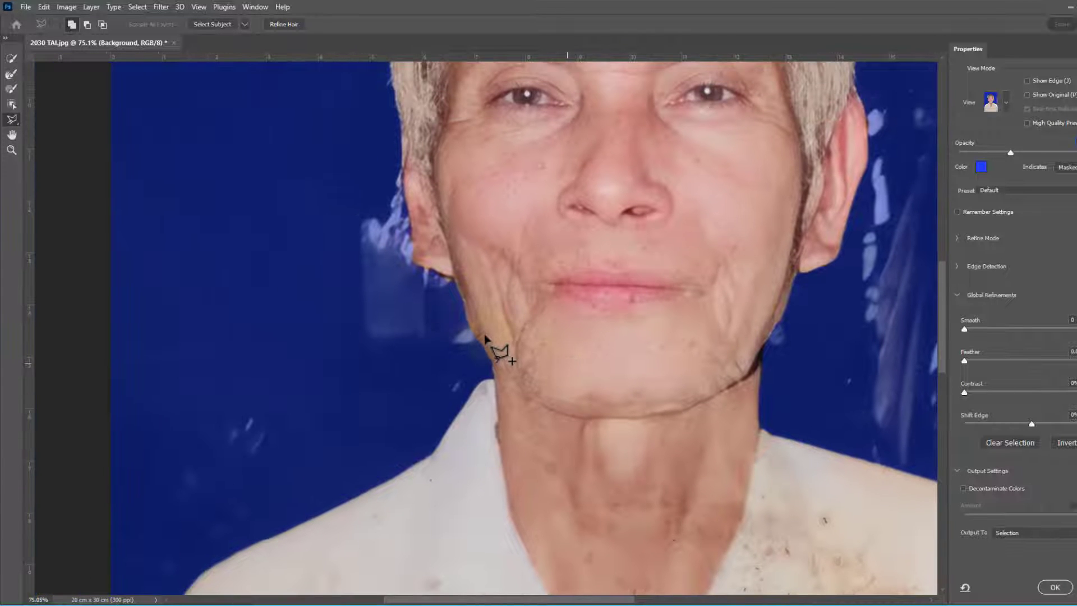
left_click_drag(477, 364, 499, 522)
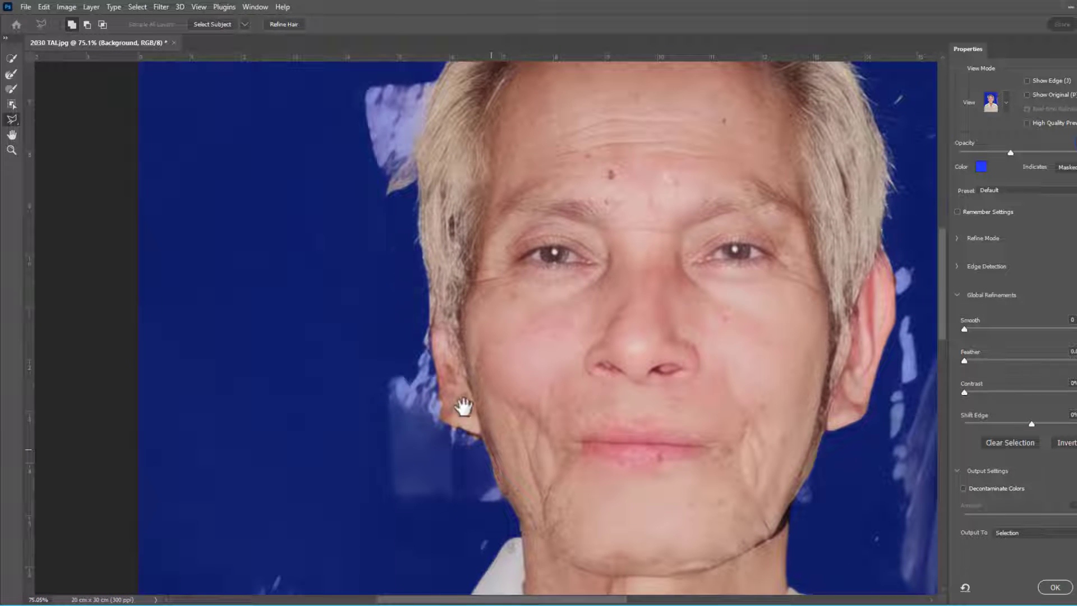
left_click_drag(686, 373, 679, 333)
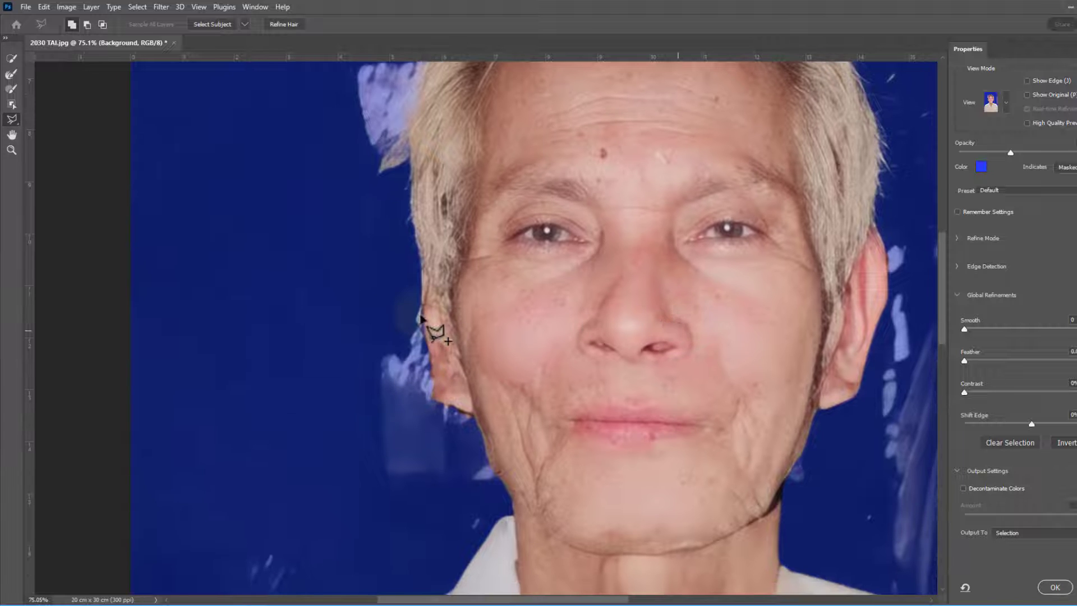
left_click_drag(433, 324, 349, 402)
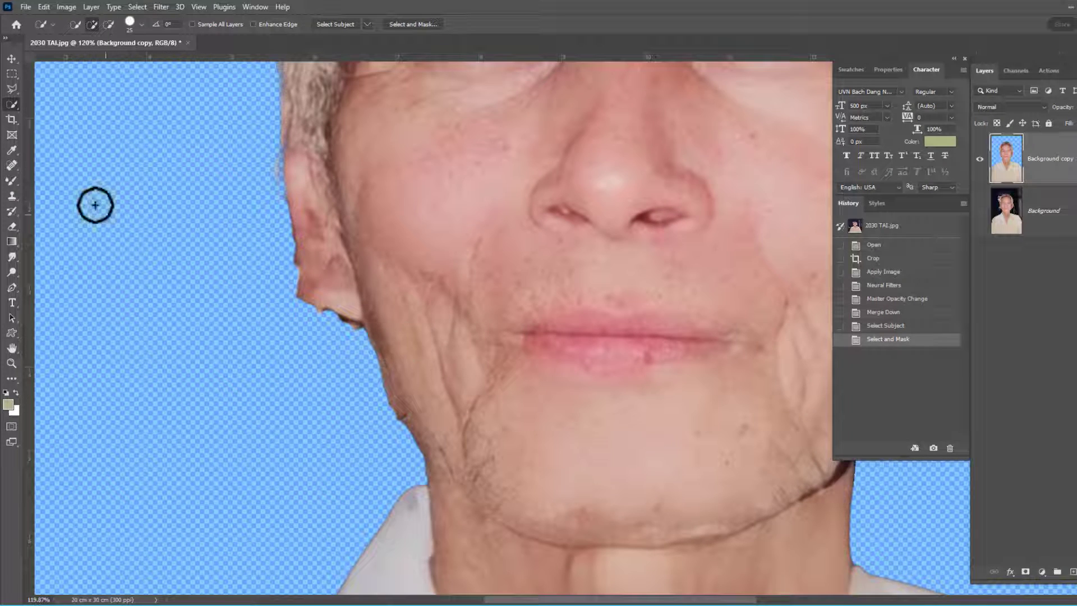
Erase leftover background by the cheek with the Eraser and shrink the brush.
key("e")
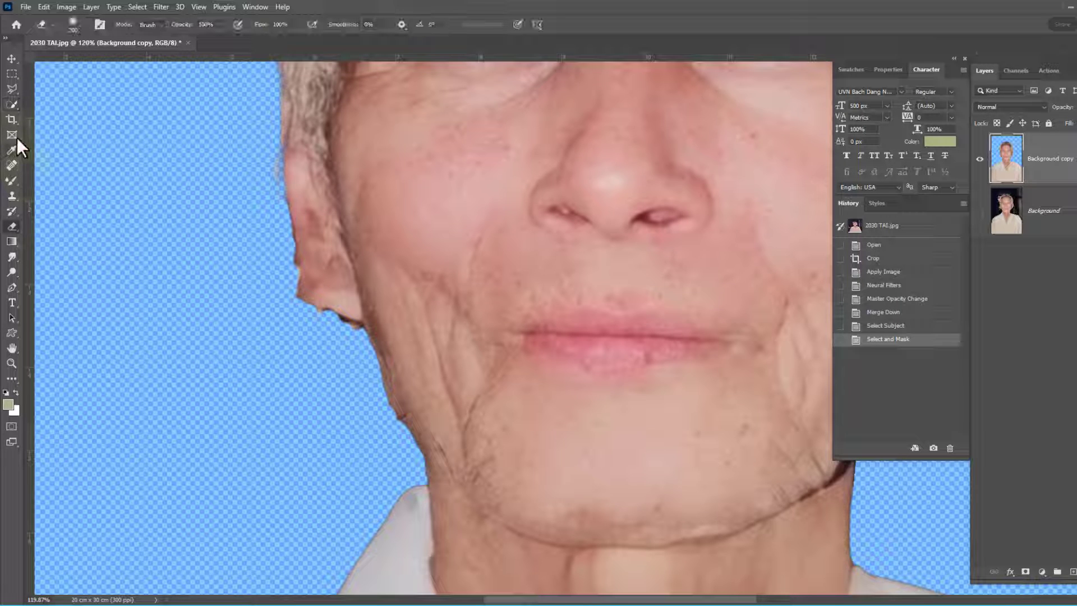
right_click(11, 226)
left_click(36, 230)
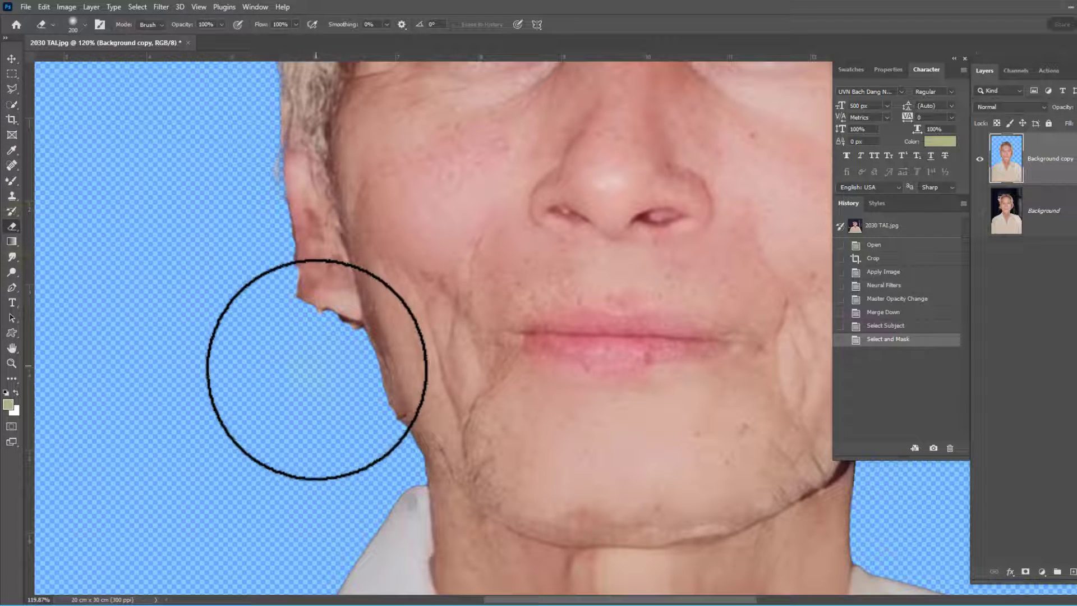
left_click(313, 349)
key("bracketleft")
key("bracketleft")
key("bracketleft")
key("bracketleft")
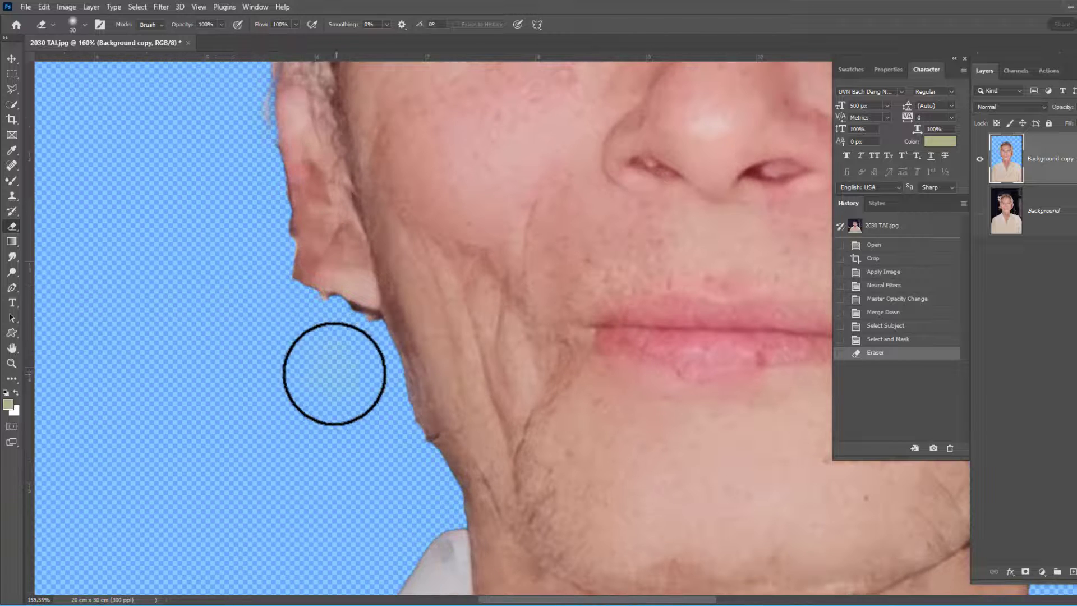
key("bracketleft")
key("bracketleft")
key("bracketleft")
scroll(366, 440, "up", 3)
key("bracketleft")
key("bracketleft")
key("bracketleft")
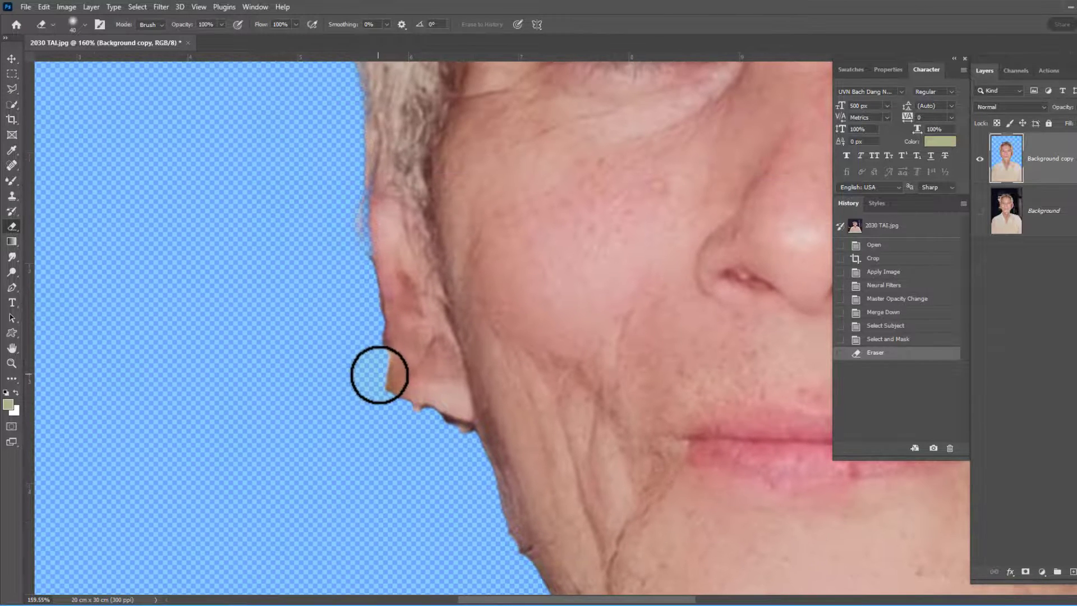
key("bracketleft")
key("bracketleft")
key("bracketleft")
key("bracketleft")
key("bracketleft")
Erase the fringe along the ear, jawline and left hair edge.
mouse_move(388, 357)
left_mouse_down()
mouse_move(398, 389)
mouse_move(452, 421)
left_mouse_up()
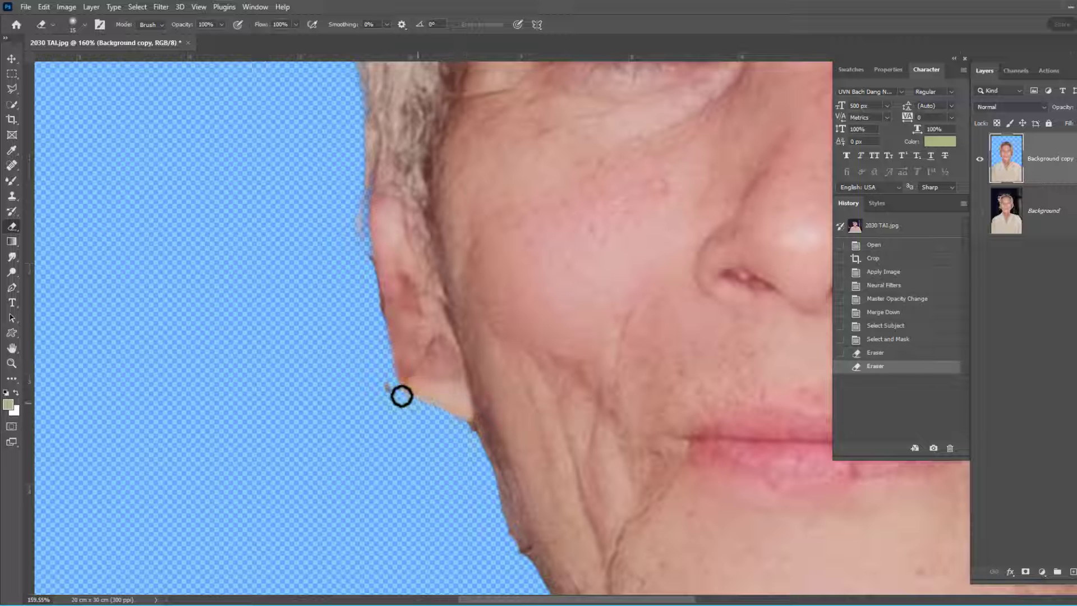
left_click_drag(379, 326, 361, 190)
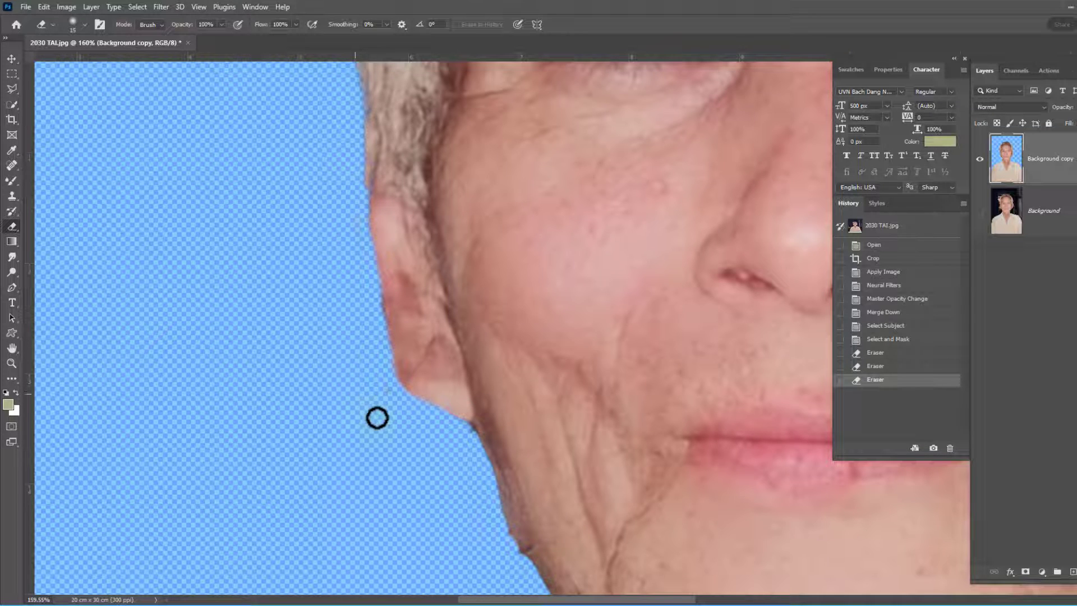
mouse_move(375, 419)
left_mouse_down()
mouse_move(403, 431)
mouse_move(311, 302)
left_mouse_up()
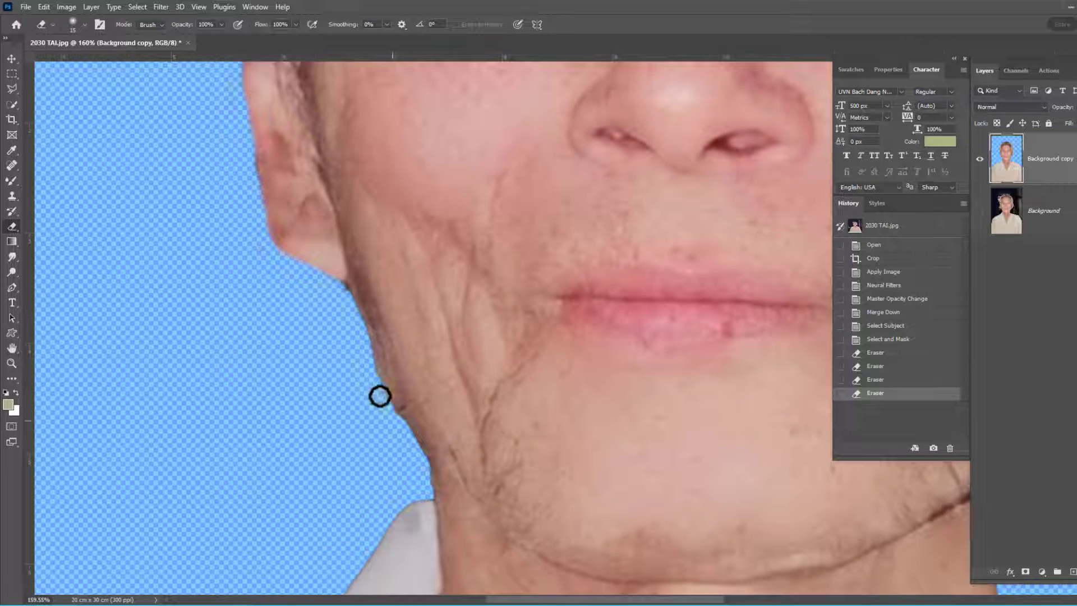
left_click_drag(358, 359, 392, 412)
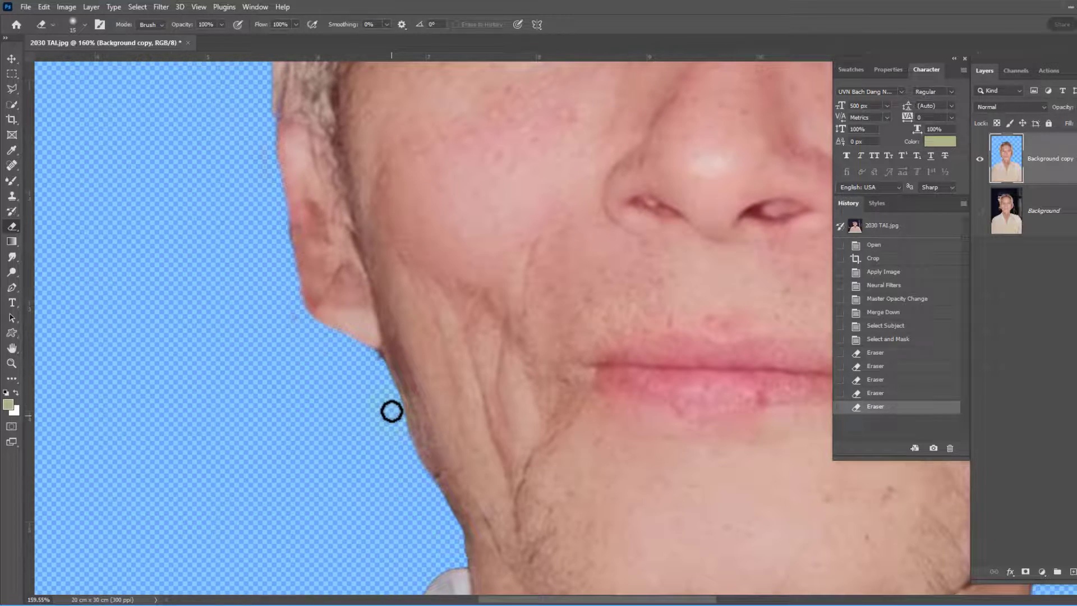
left_click(377, 359)
scroll(385, 371, "down", 5, "alt")
left_click_drag(625, 372, 705, 208)
scroll(693, 219, "down", 3, "alt")
left_click_drag(521, 198, 536, 265)
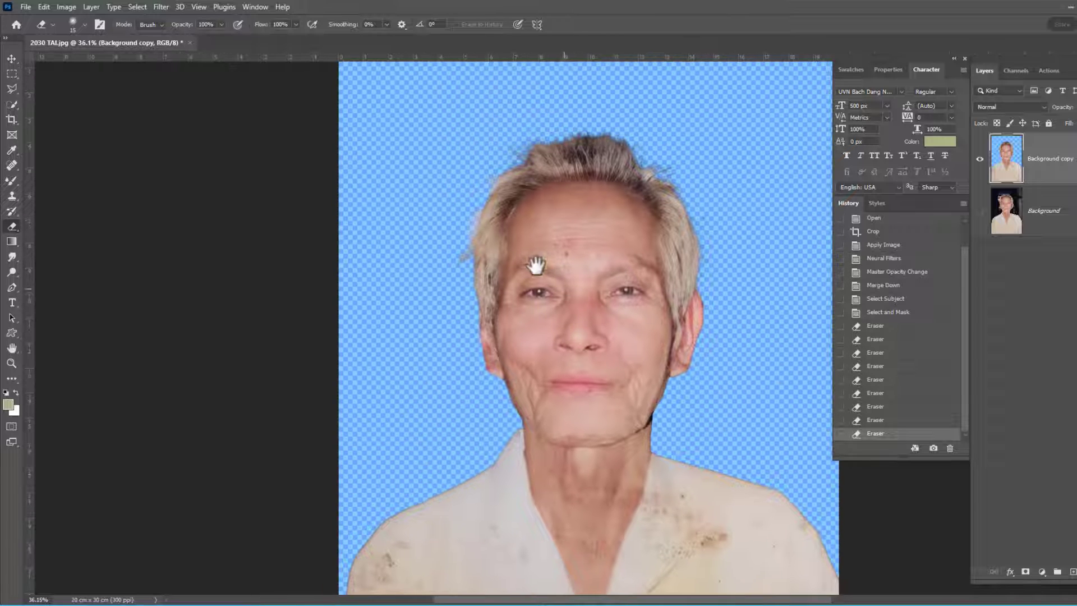
left_click_drag(466, 210, 464, 260)
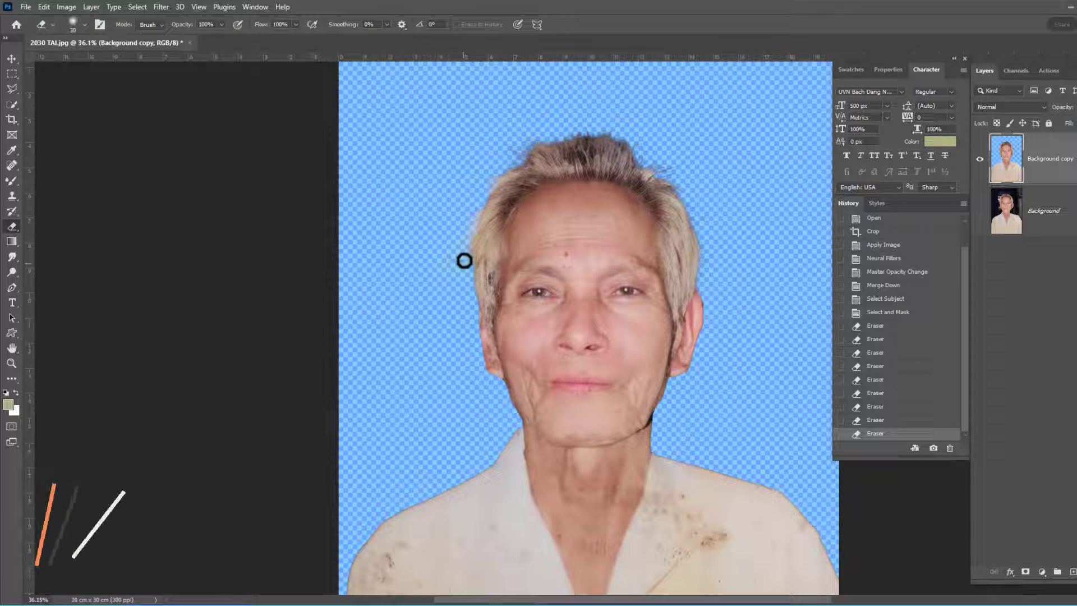
key("bracketright")
key("bracketright")
key("bracketright")
Set the foreground colour to light blue #20bdf0.
left_click(8, 404)
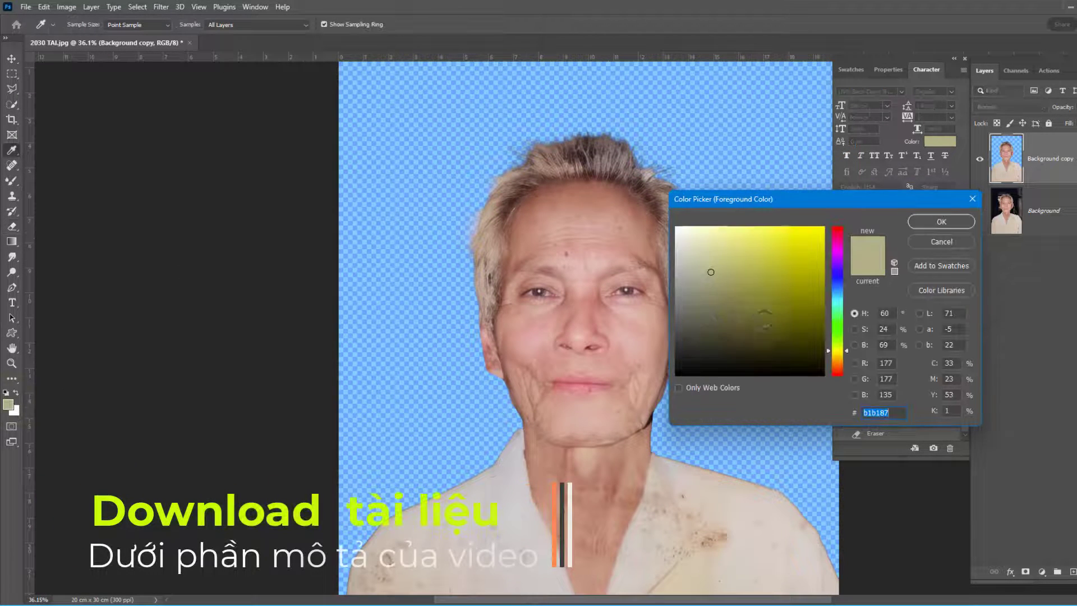
left_click_drag(839, 288, 837, 281)
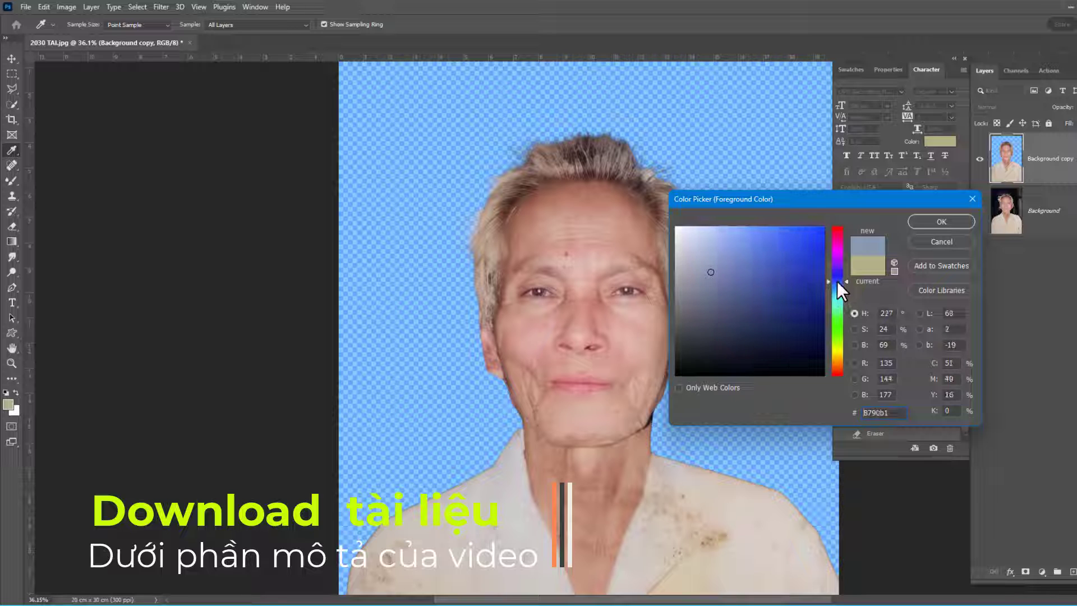
left_click(816, 234)
left_click(840, 294)
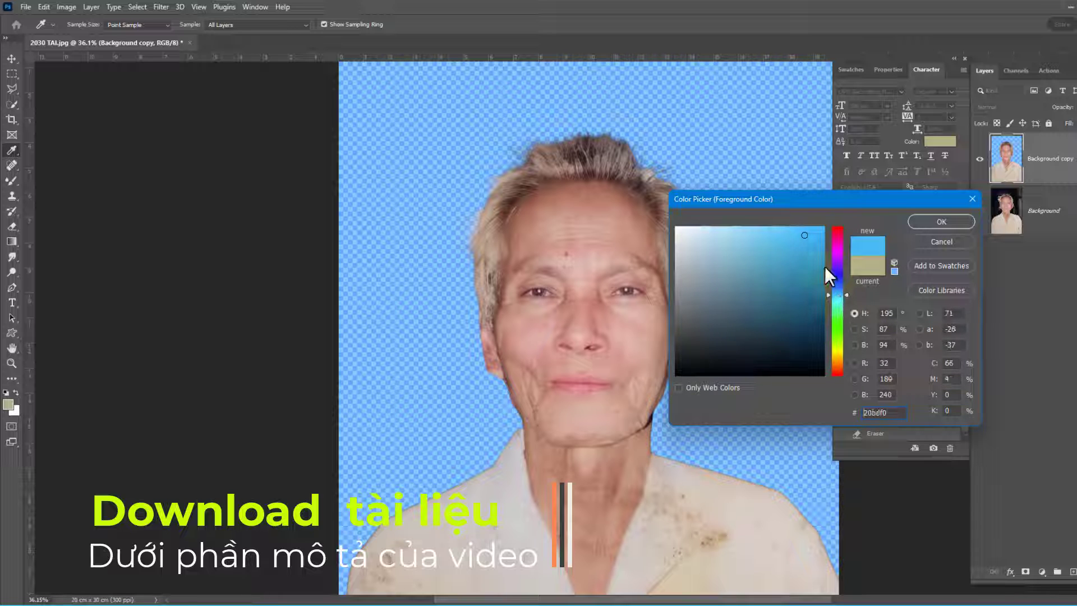
left_click(941, 222)
scroll(585, 312, "down", 2)
Choose the Gradient tool in Radial mode.
scroll(559, 321, "down", 2)
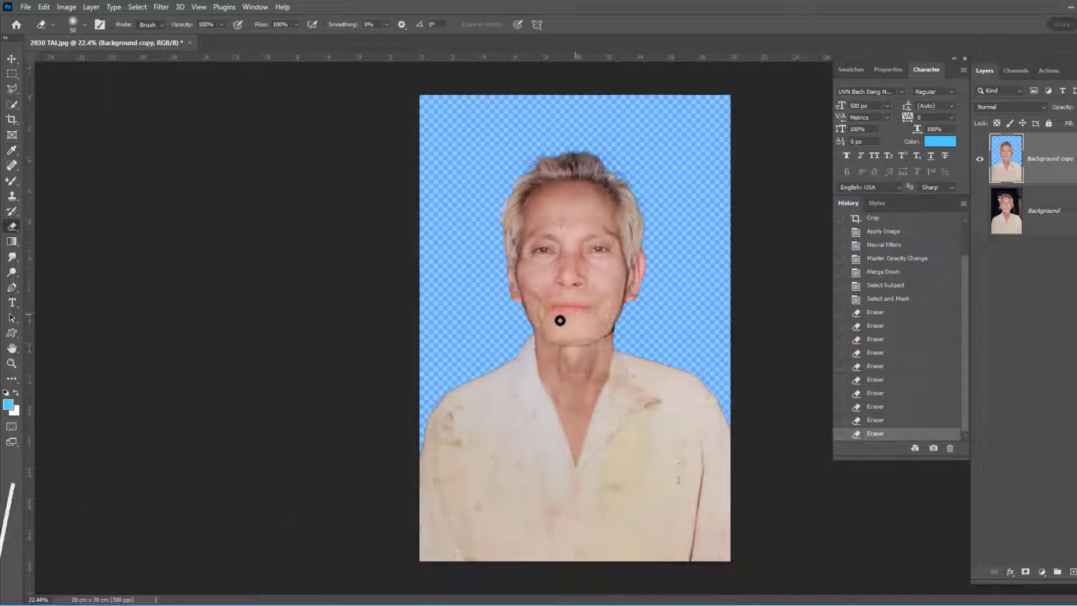
key("g")
right_click(21, 245)
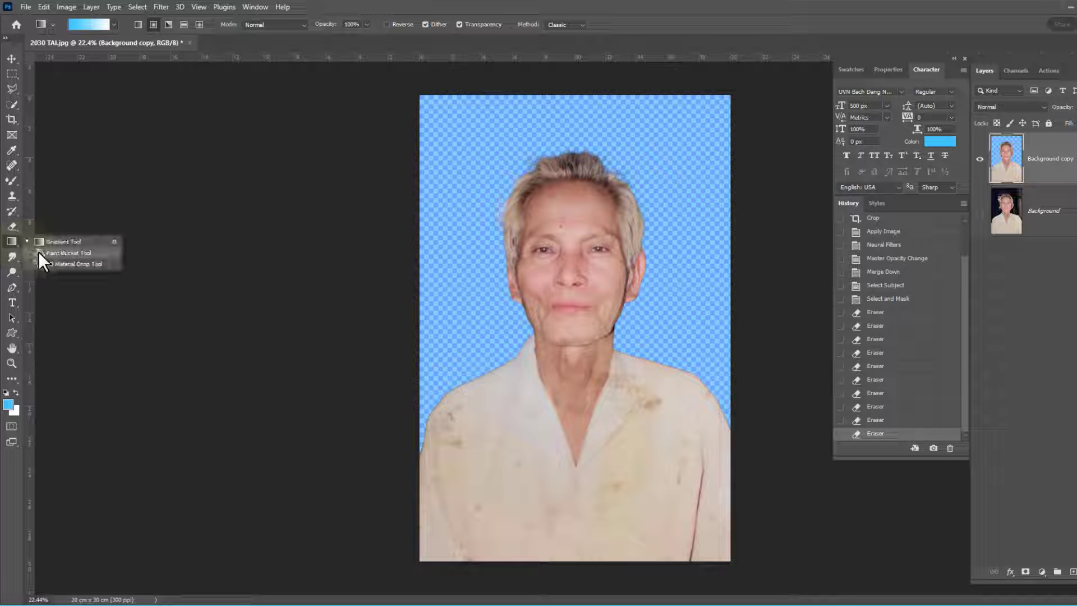
left_click(47, 244)
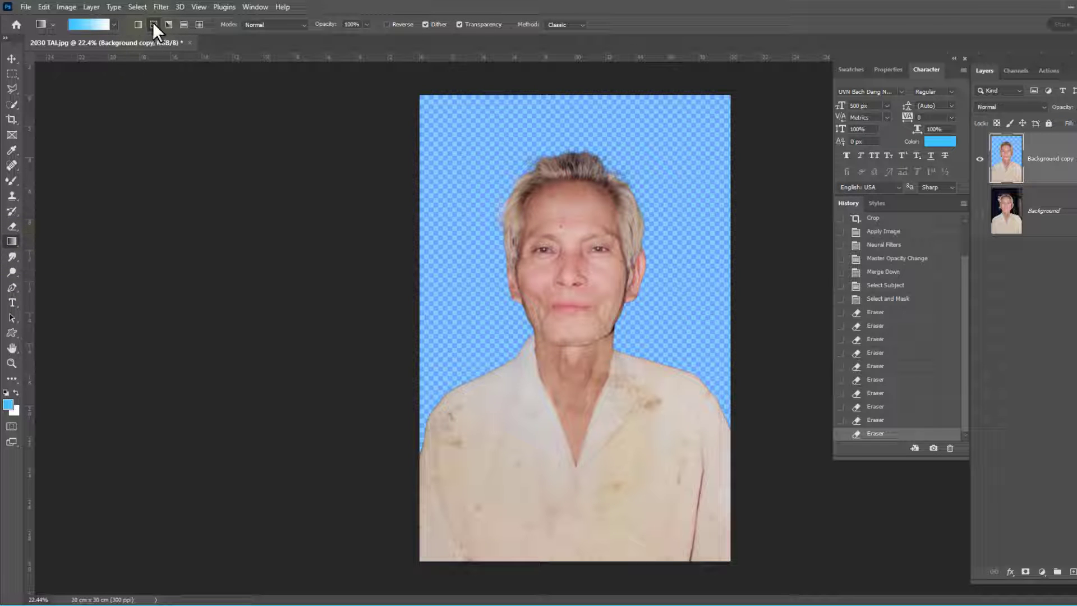
Add a new layer above Background with a blue radial gradient glowing white behind the neck.
left_click(1041, 223)
left_click(1072, 572)
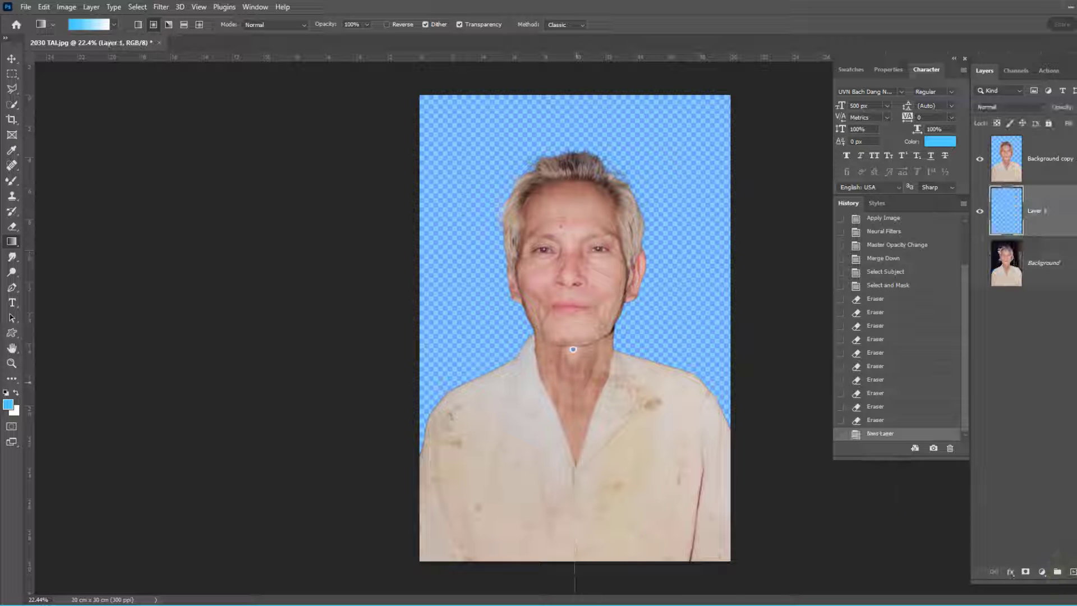
left_click_drag(575, 592, 573, 349)
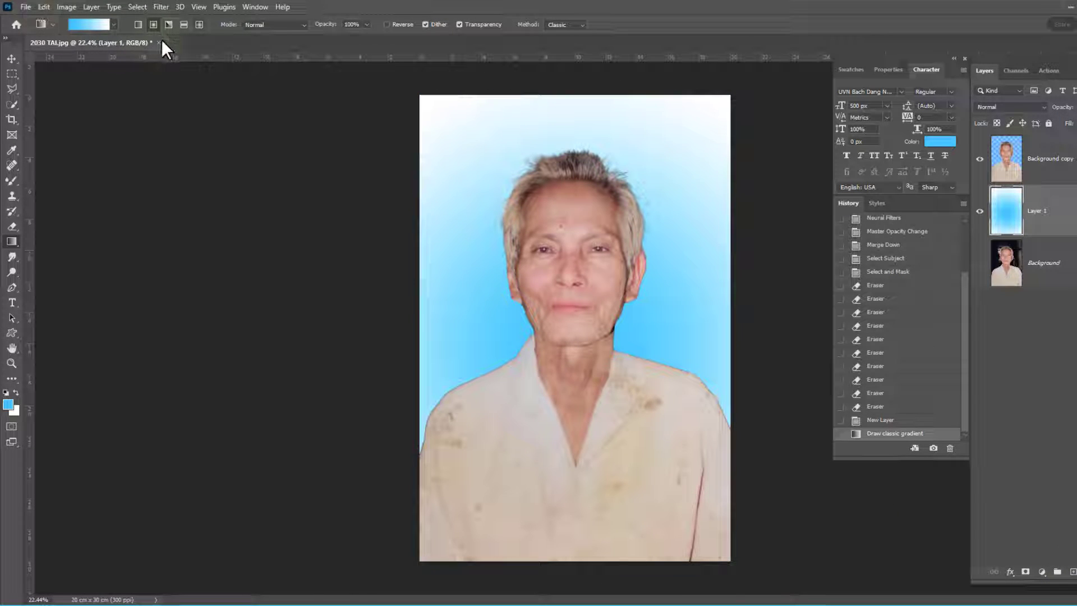
key("x")
mouse_move(667, 331)
left_mouse_down()
mouse_move(529, 357)
mouse_move(552, 578)
left_mouse_up()
left_click_drag(558, 353, 573, 594)
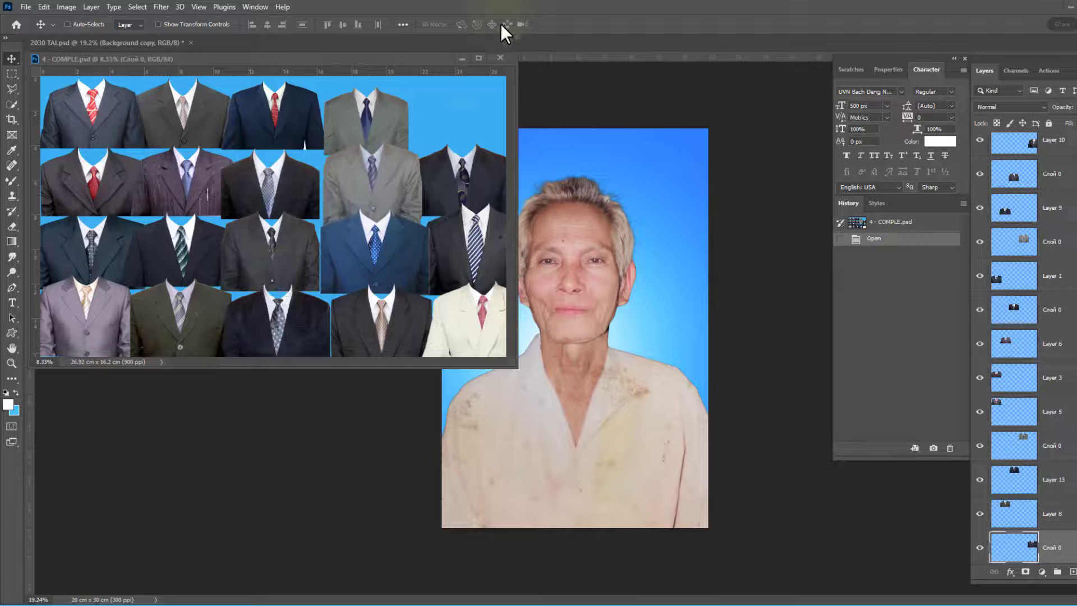
Bring a suit from the suit collection onto the portrait and place it over the body.
left_click_drag(475, 185, 596, 344)
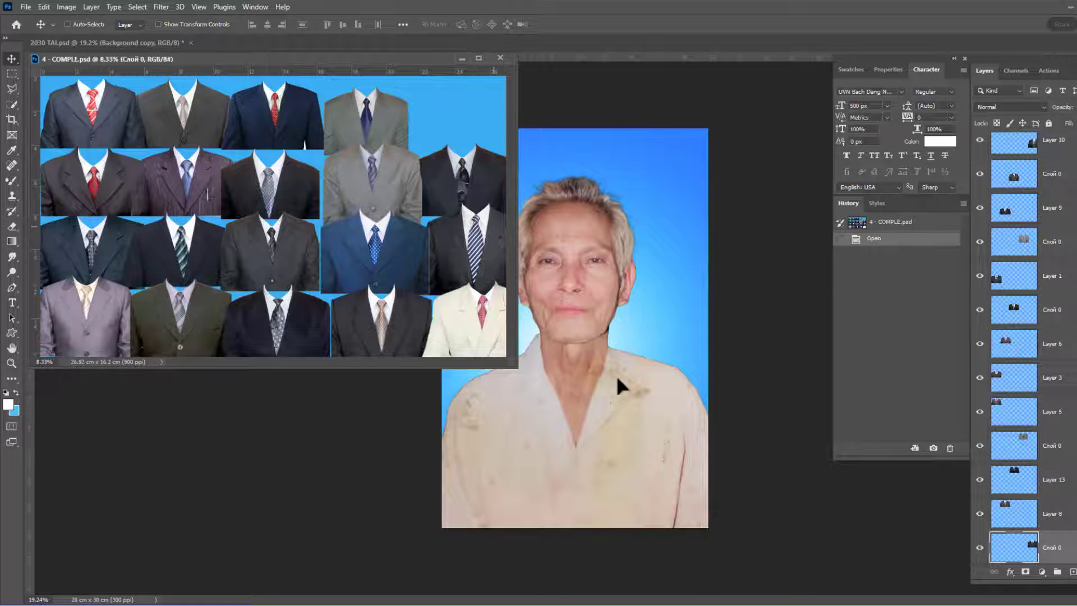
left_click(499, 58)
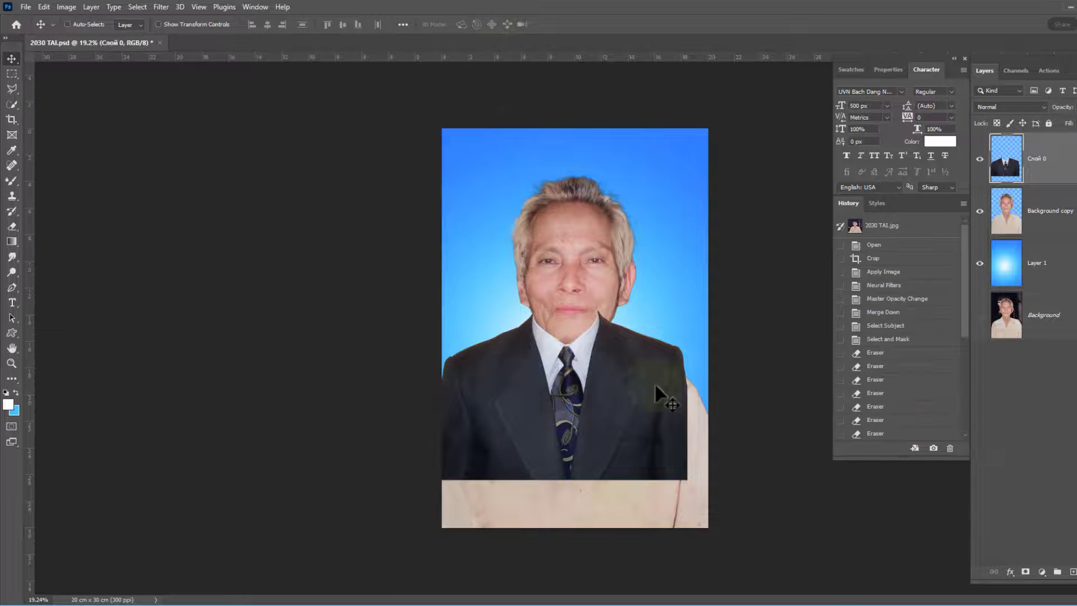
left_click_drag(638, 381, 622, 381)
Scale the suit to fit the shoulders and nudge it up a few pixels.
key("ctrl+t")
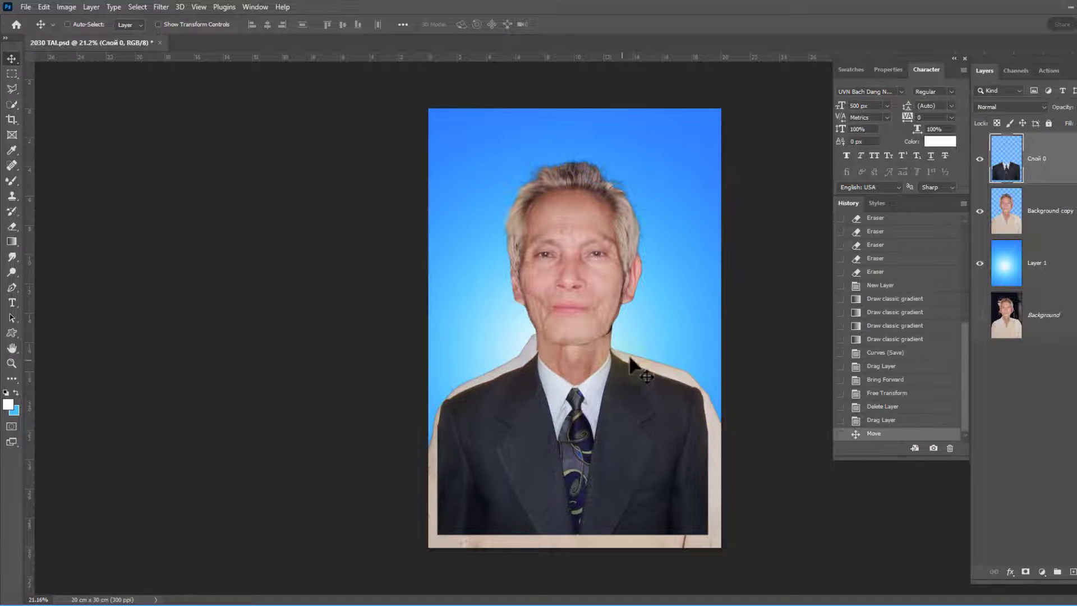
mouse_move(708, 347)
left_mouse_down()
mouse_move(727, 328)
mouse_move(738, 344)
mouse_move(699, 370)
left_mouse_up()
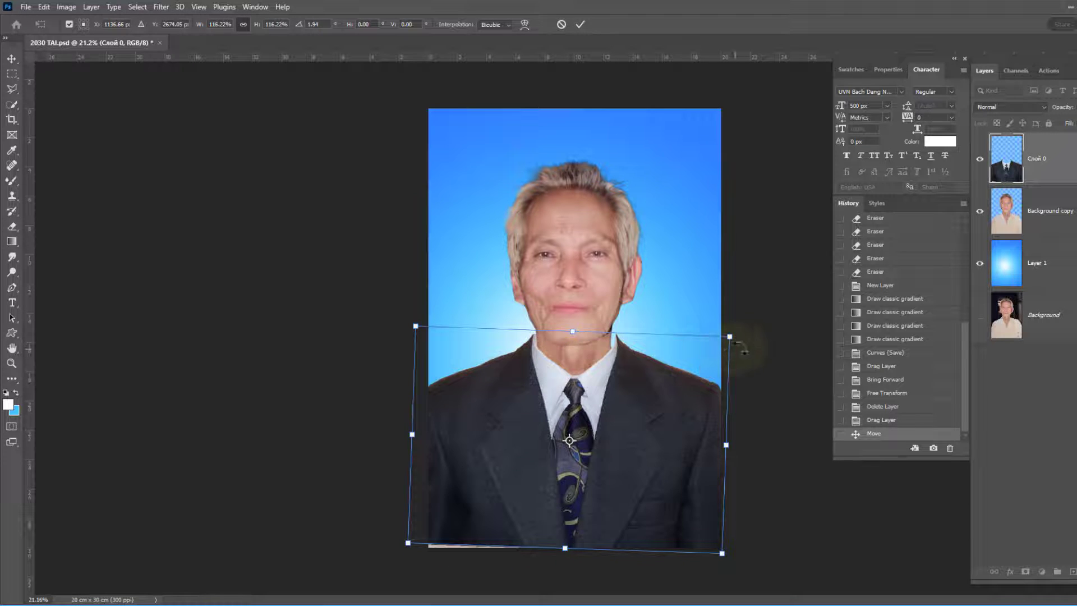
left_click_drag(731, 337, 723, 340)
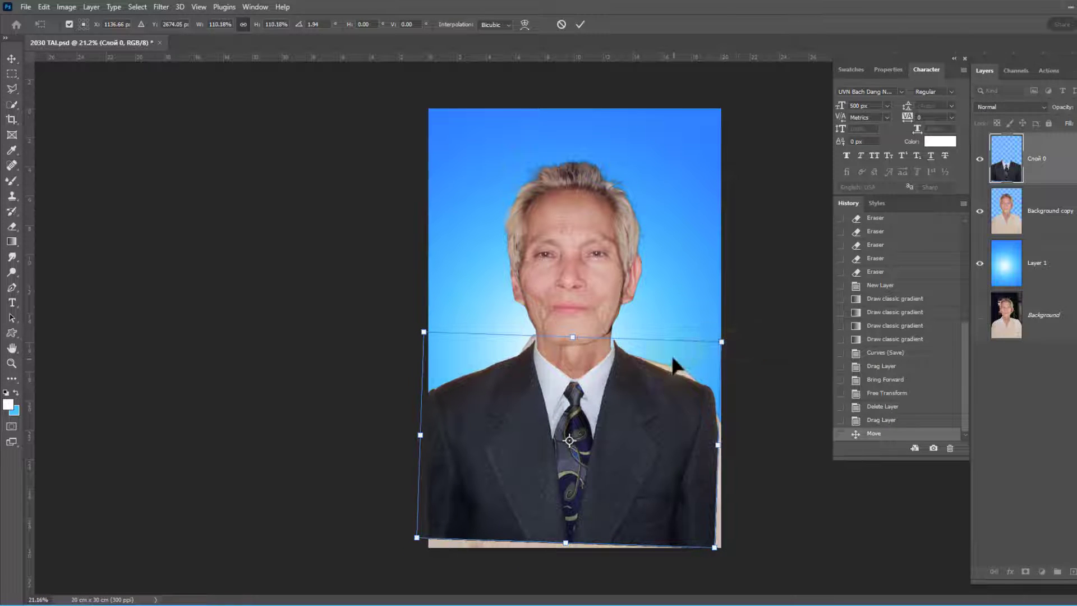
key("Return")
key("shift+Up")
key("shift+Up")
key("shift+Up")
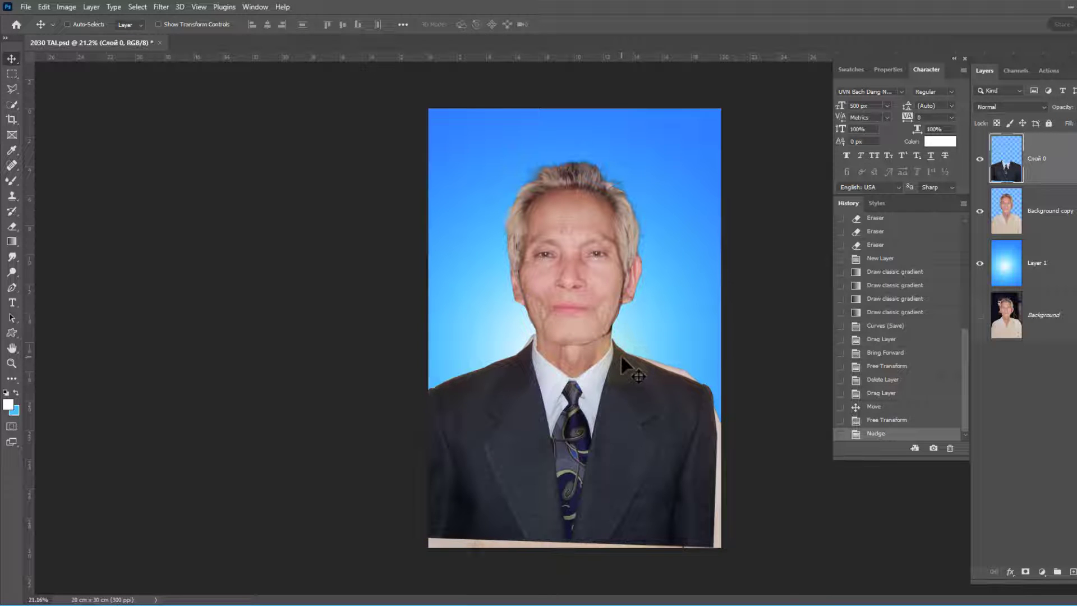
key("ctrl+t")
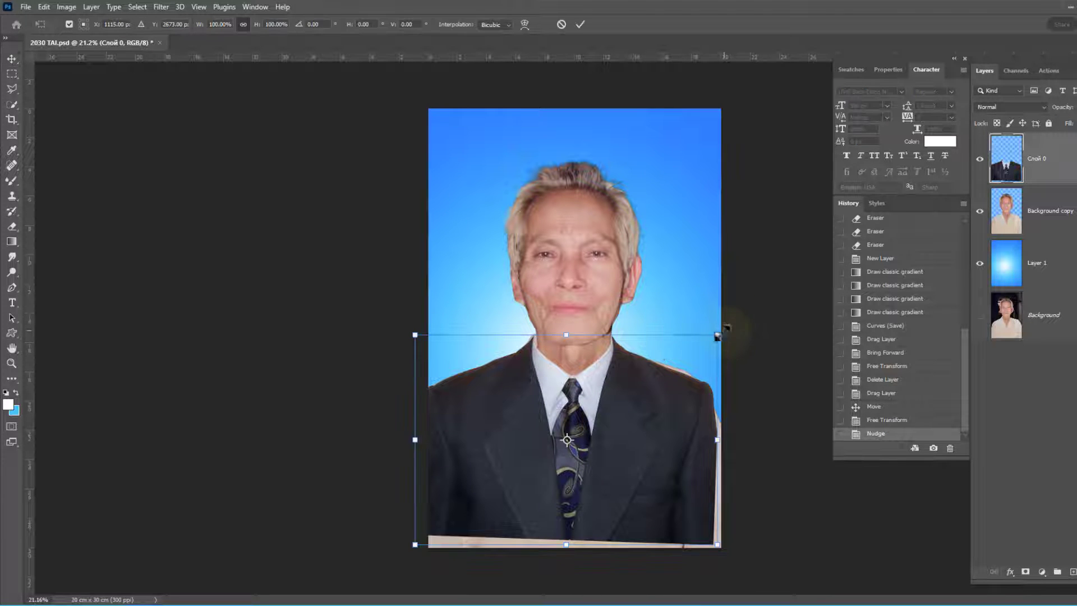
left_click_drag(717, 336, 713, 336)
key("Return")
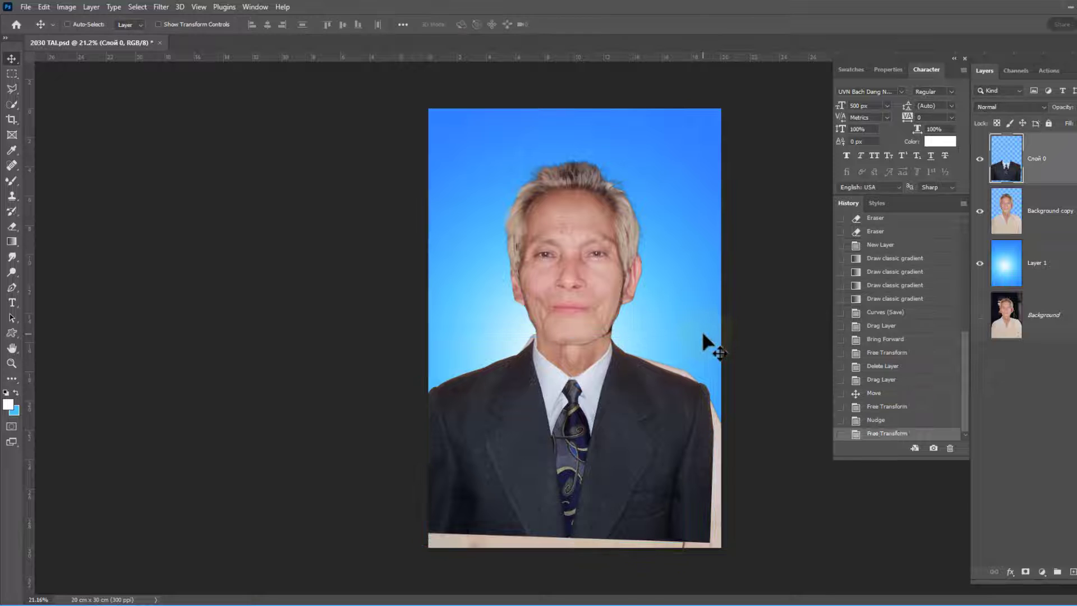
key("shift+Up")
key("shift+Up")
key("shift+Up")
key("shift+Up")
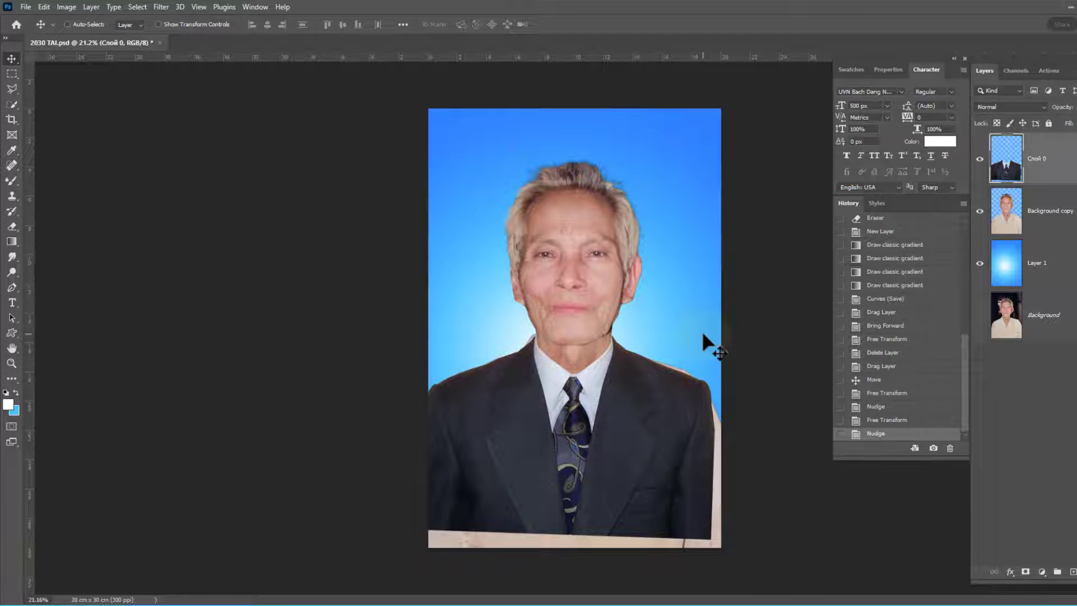
key("shift+Up")
key("shift+Up")
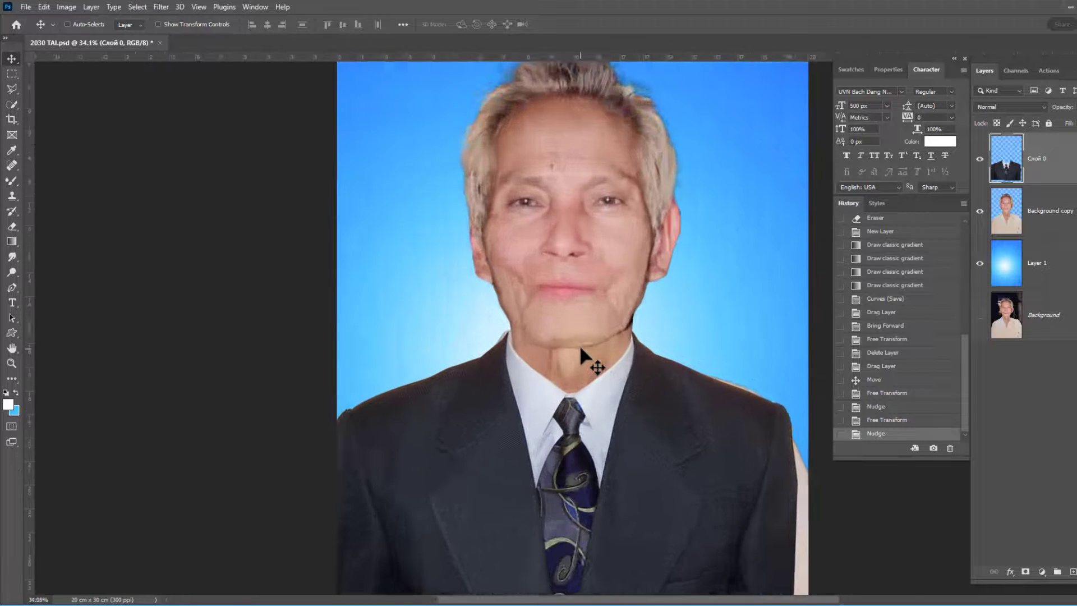
On the Background copy layer, erase the fringe along the neck, ear and jaw.
scroll(580, 344, "up", 5)
right_click(470, 309)
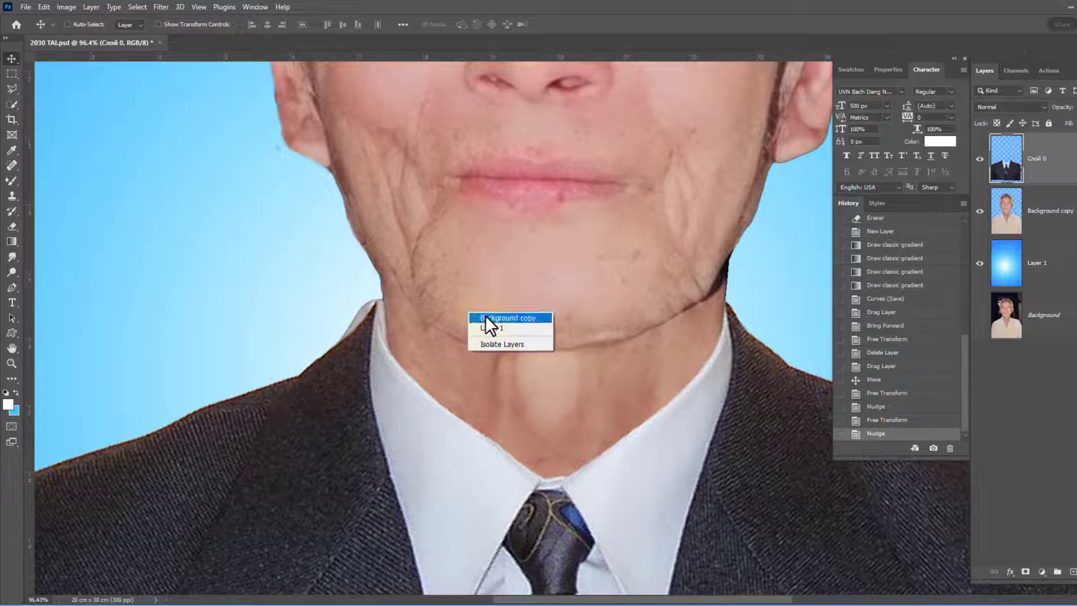
left_click(486, 315)
key("e")
scroll(336, 297, "up", 1)
mouse_move(355, 293)
left_mouse_down()
mouse_move(370, 312)
mouse_move(373, 294)
mouse_move(375, 305)
left_mouse_up()
key("bracketleft")
key("bracketleft")
key("bracketleft")
key("bracketleft")
key("bracketleft")
key("bracketleft")
left_click_drag(375, 305, 381, 292)
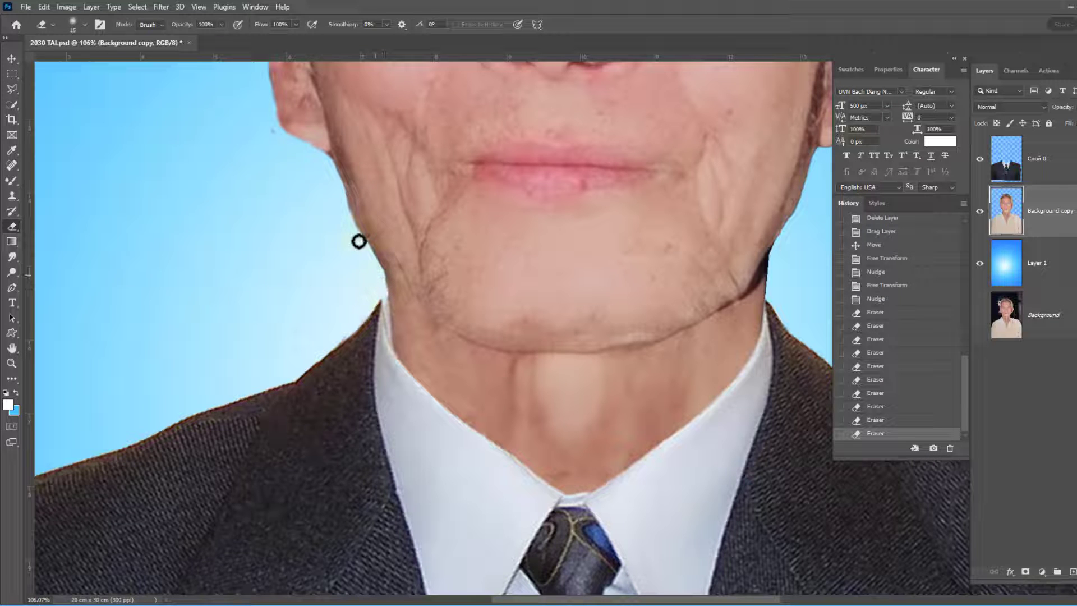
mouse_move(296, 159)
left_mouse_down()
mouse_move(308, 223)
mouse_move(384, 281)
left_mouse_up()
left_click_drag(455, 301, 177, 251)
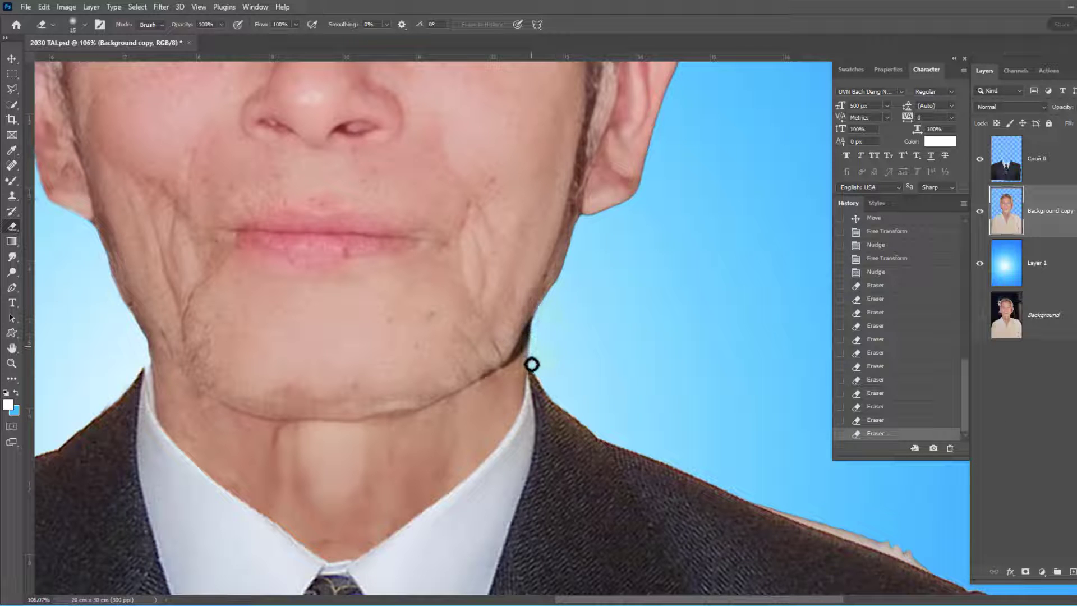
left_click_drag(532, 365, 514, 426)
scroll(503, 409, "down", 1)
scroll(505, 415, "down", 1)
scroll(541, 493, "down", 1)
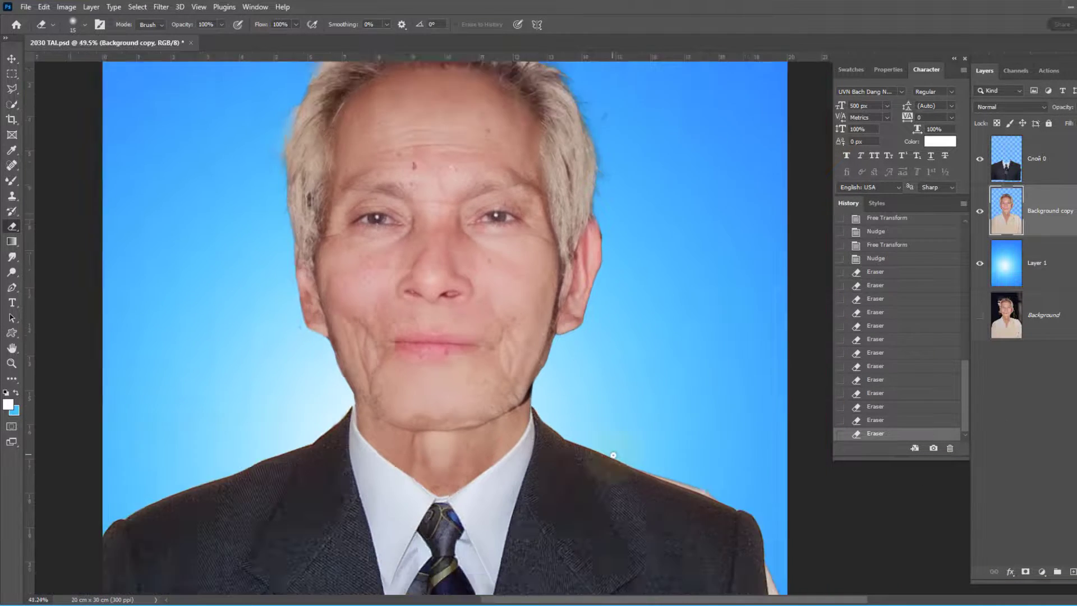
scroll(613, 455, "down", 2)
scroll(664, 425, "down", 1)
Patch and delete the stray area by the right shoulder, then deselect.
key("j")
mouse_move(649, 396)
left_mouse_down()
mouse_move(753, 395)
mouse_move(740, 393)
left_mouse_up()
left_click_drag(656, 365, 750, 248)
key("Delete")
key("ctrl+d")
Erase the light halo along the left hair edge, then along the jaw with a smaller brush.
key("v")
scroll(603, 173, "up", 2)
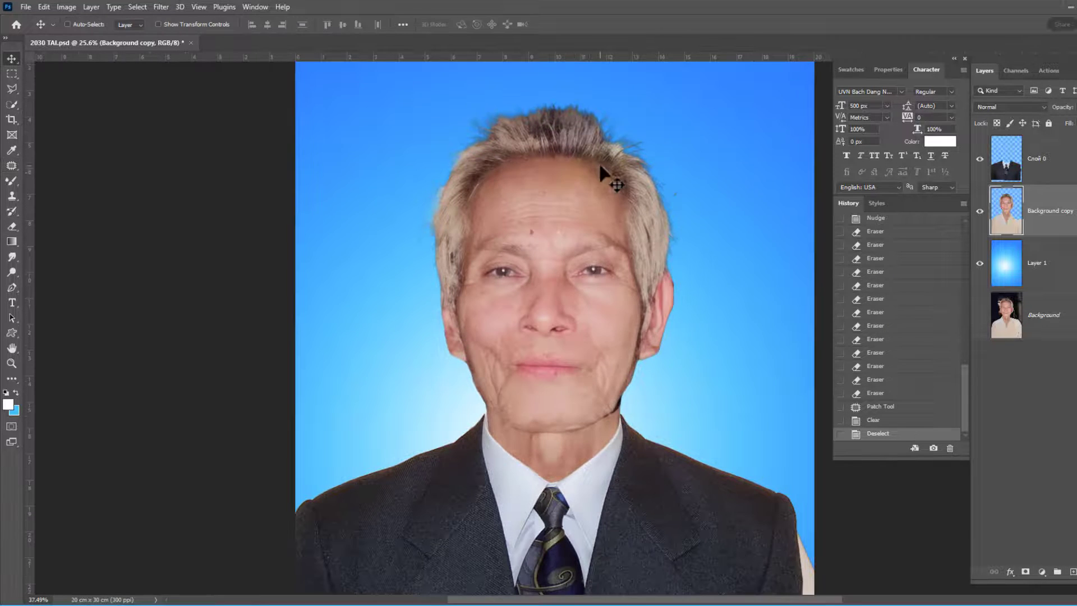
key("b")
right_click(565, 194)
key("Escape")
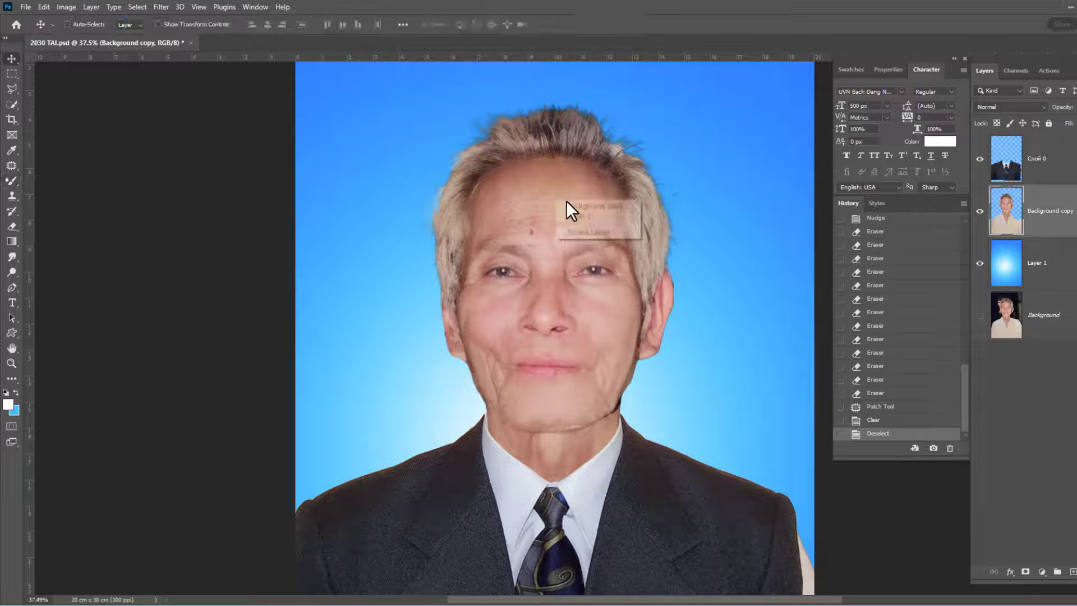
key("e")
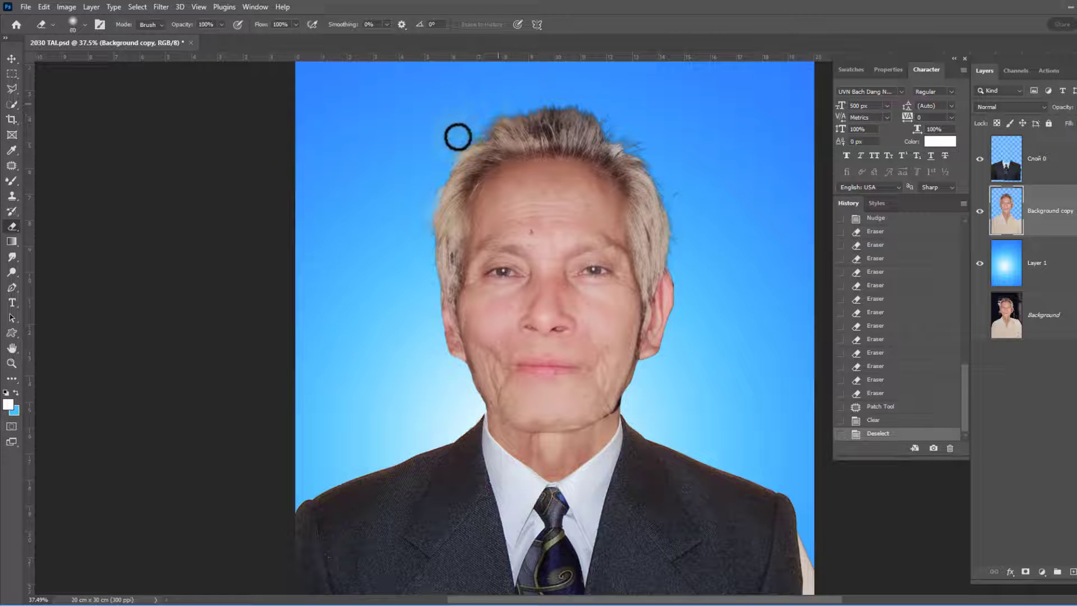
mouse_move(425, 204)
left_mouse_down()
mouse_move(426, 250)
mouse_move(436, 176)
mouse_move(428, 275)
left_mouse_up()
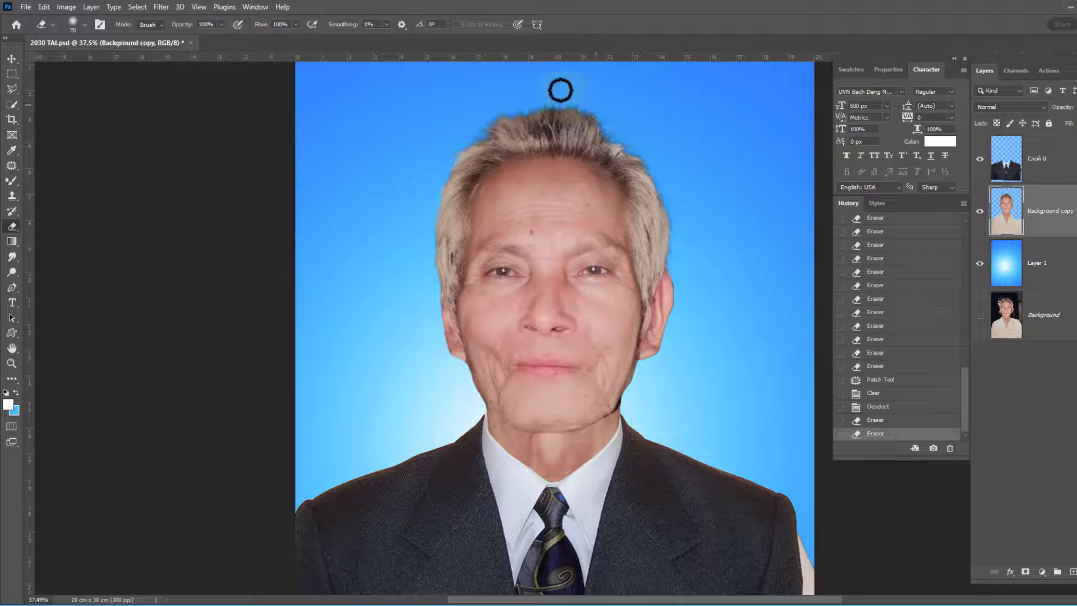
scroll(765, 382, "up", 3)
key("bracketleft")
key("bracketleft")
key("bracketleft")
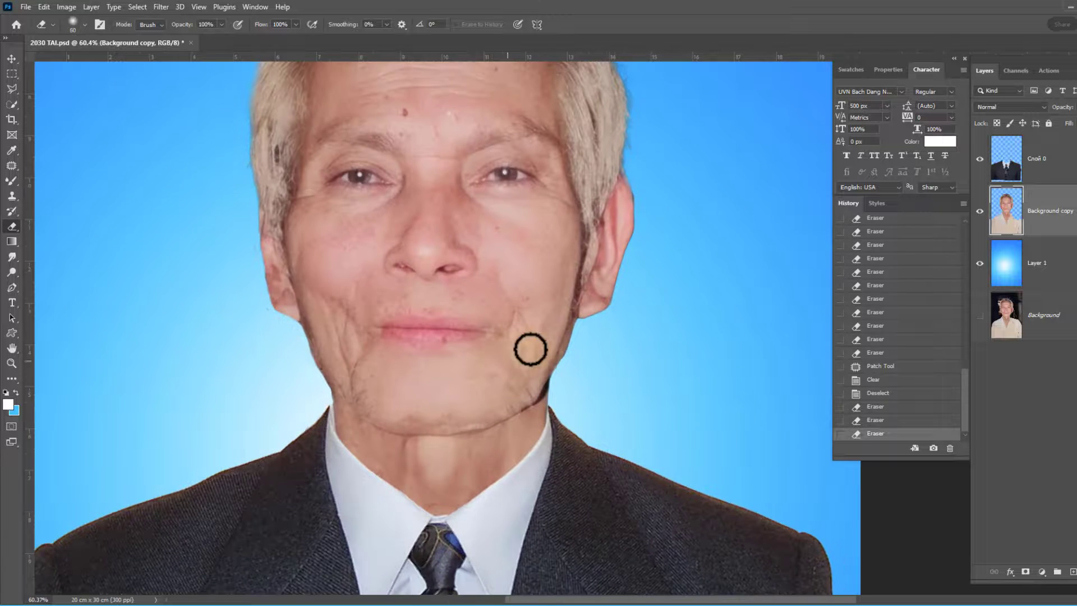
mouse_move(529, 348)
left_mouse_down()
mouse_move(570, 368)
mouse_move(602, 317)
mouse_move(604, 329)
left_mouse_up()
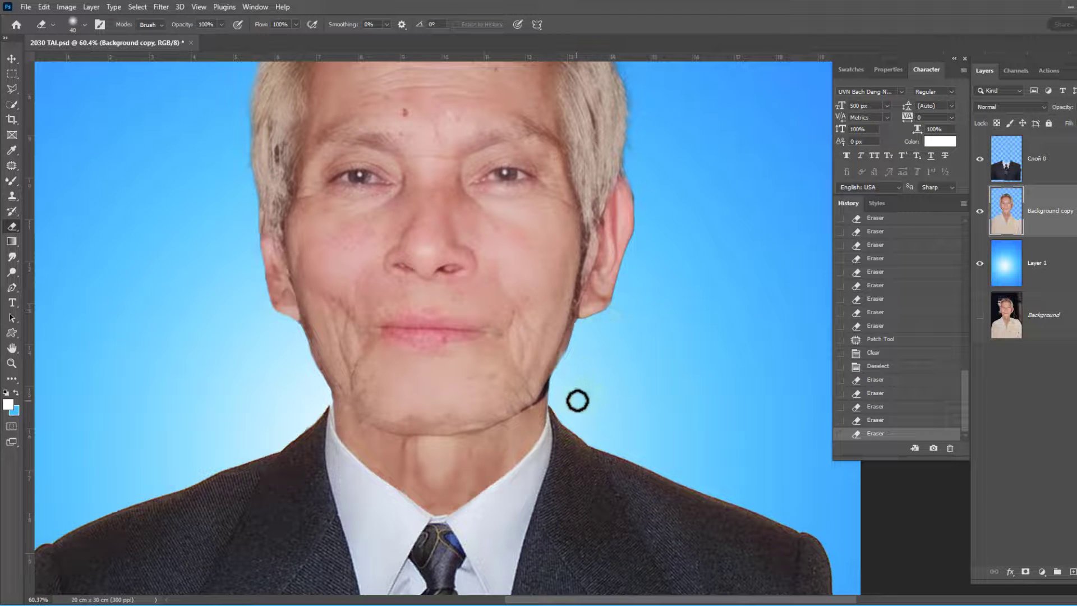
scroll(519, 350, "down", 3)
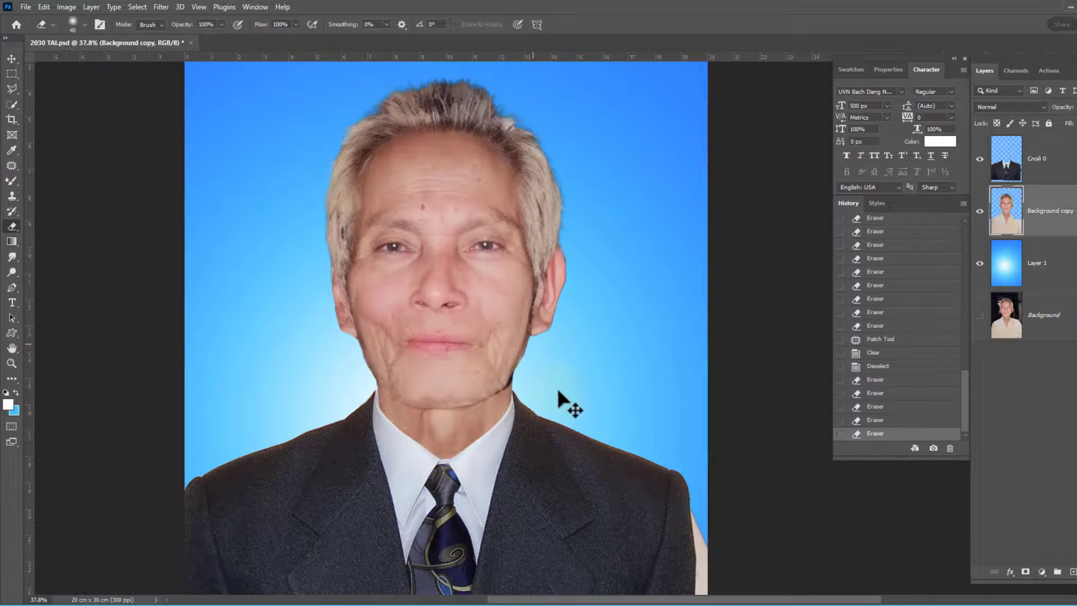
scroll(558, 392, "down", 4)
Save the file and start a crop with the 20 x 30 cm 300 ppi preset.
key("ctrl+s")
key("c")
right_click(612, 314)
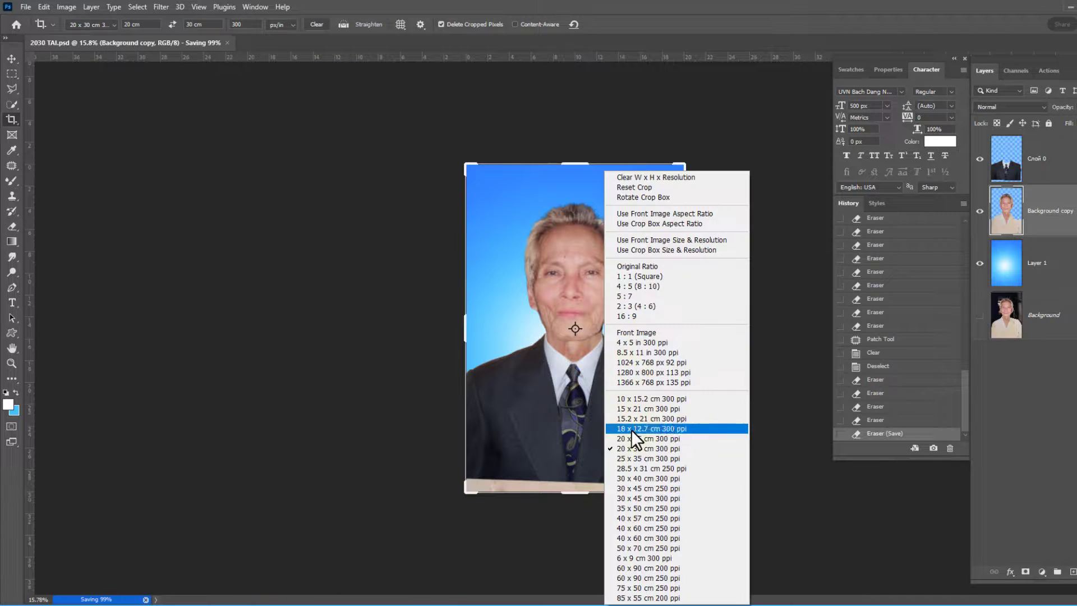
left_click(632, 449)
Tighten the crop box, rotate slightly to straighten, and commit the crop.
left_click_drag(690, 156, 678, 168)
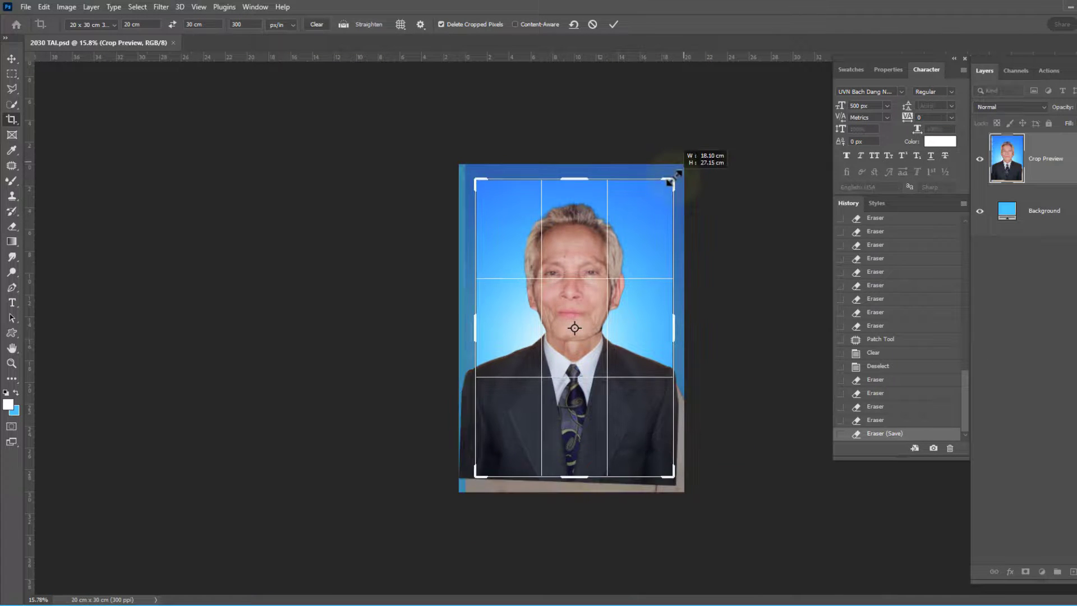
left_click_drag(709, 204, 676, 177)
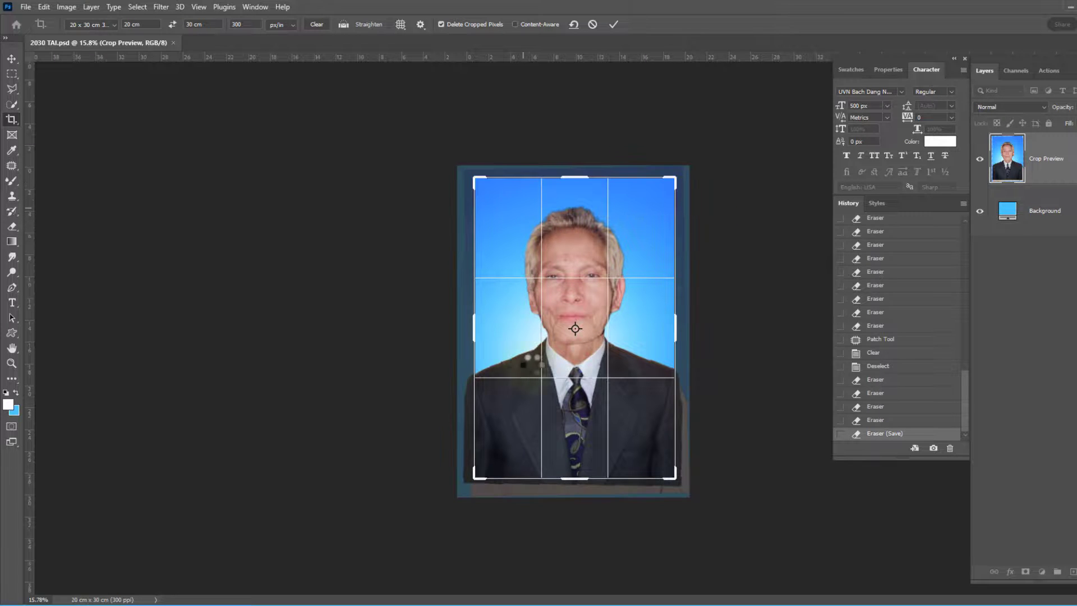
double_click(560, 305)
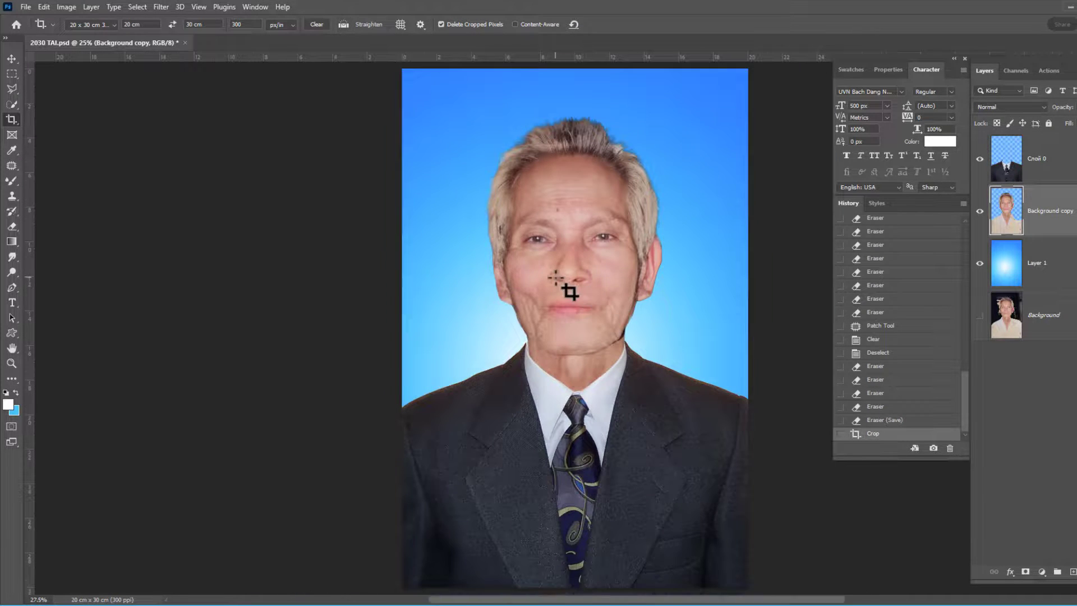
scroll(568, 288, "up", 1)
scroll(493, 299, "up", 2)
scroll(521, 320, "up", 2)
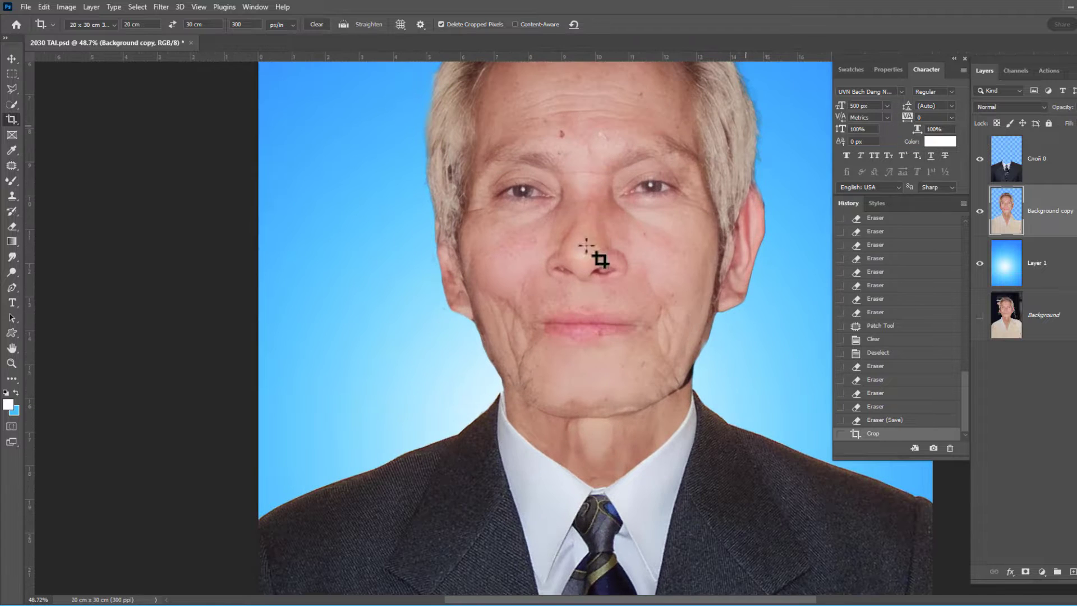
Remove the forehead's dark spot with the Spot Healing Brush, then zoom out and shrink the brush.
scroll(532, 110, "up", 2)
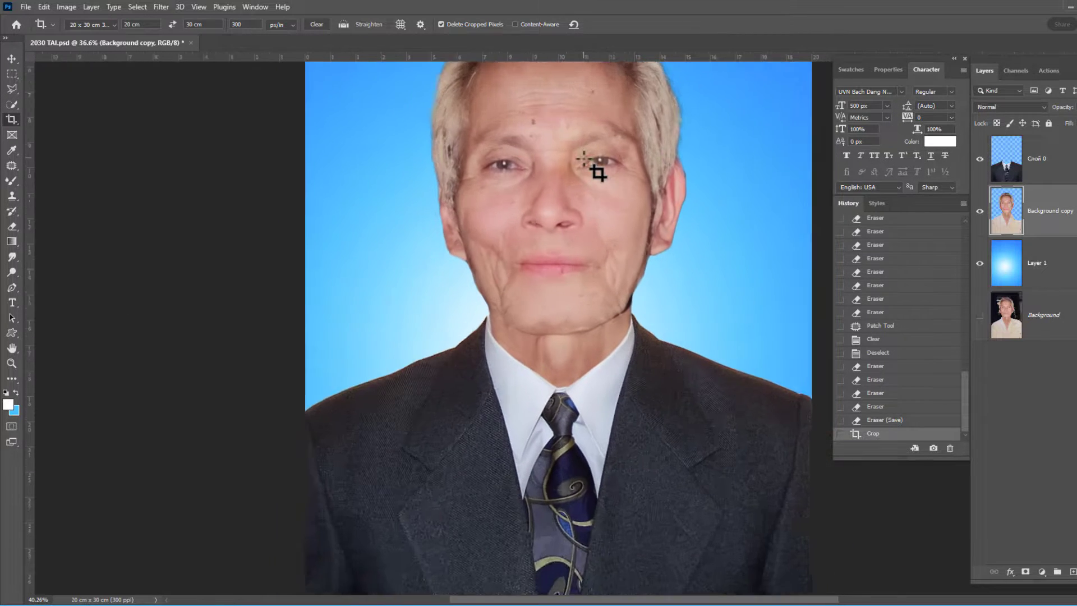
key("j")
left_click(523, 113)
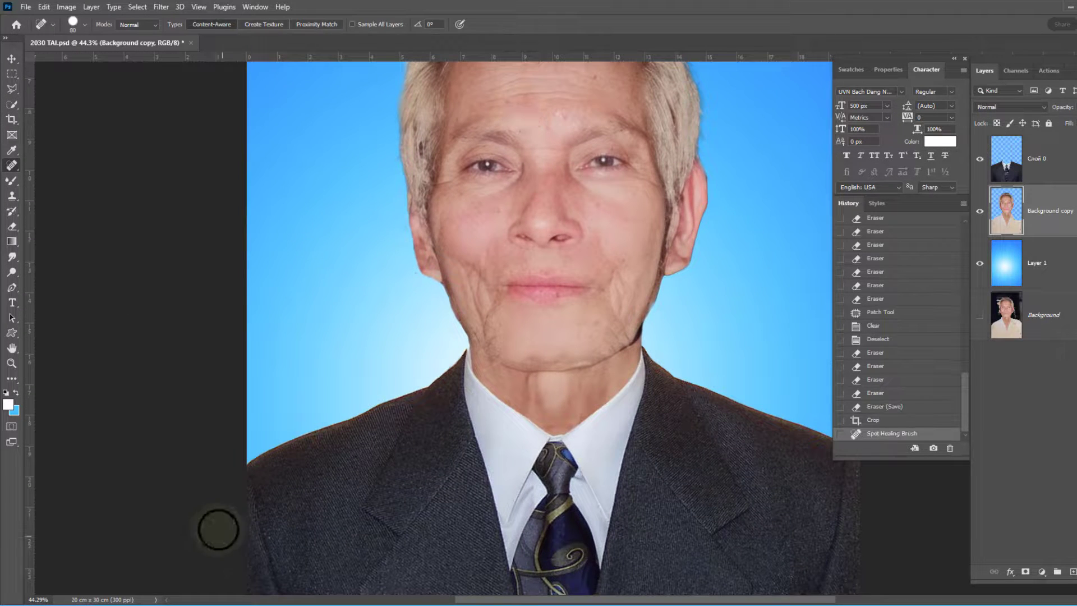
key("ctrl+minus")
key("ctrl+minus")
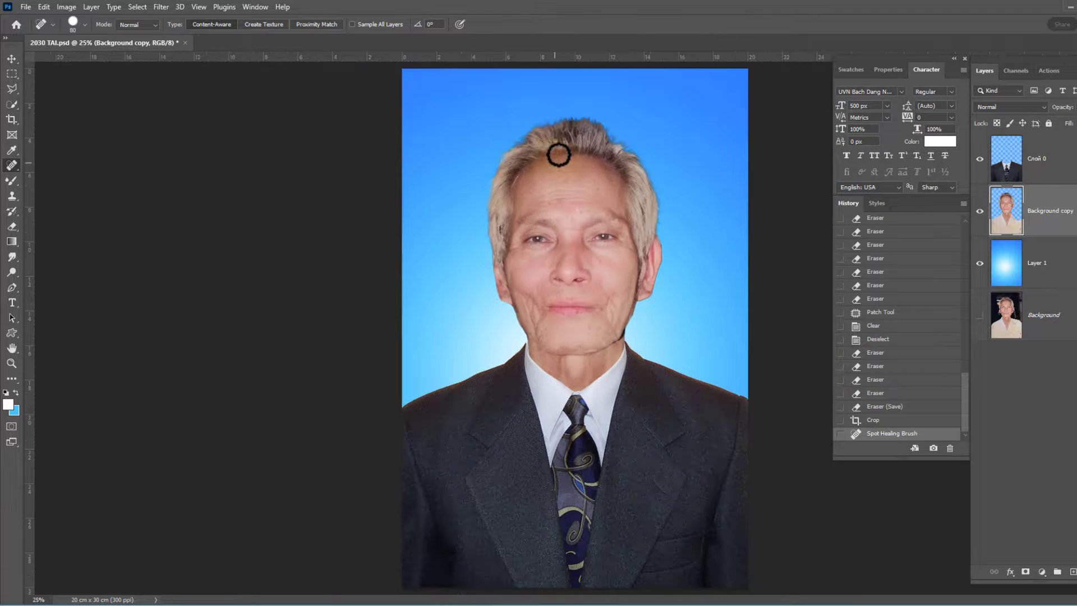
key("bracketleft")
key("bracketleft")
key("bracketleft")
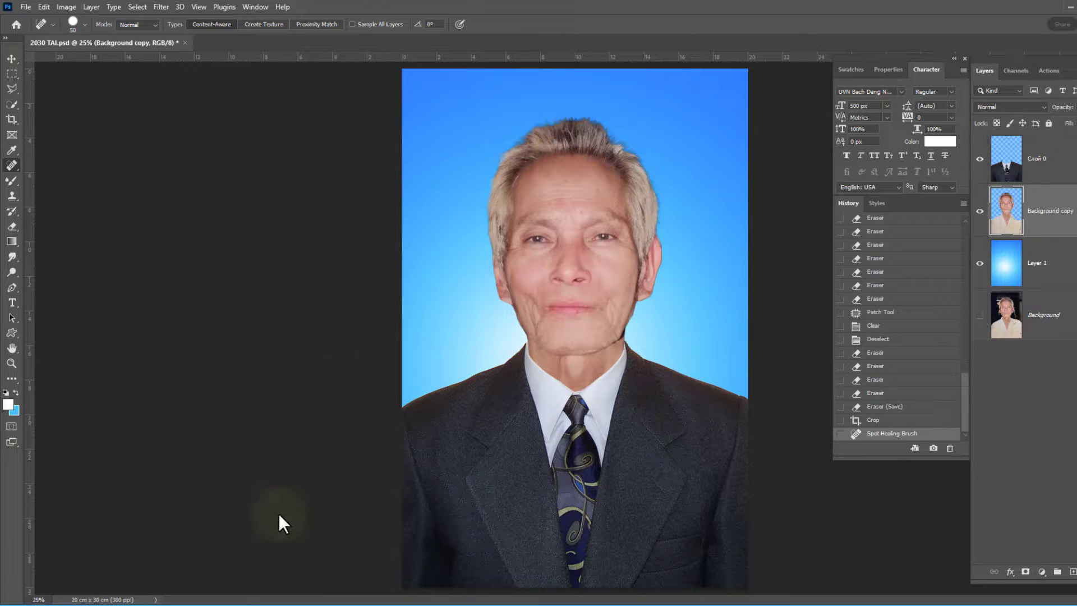